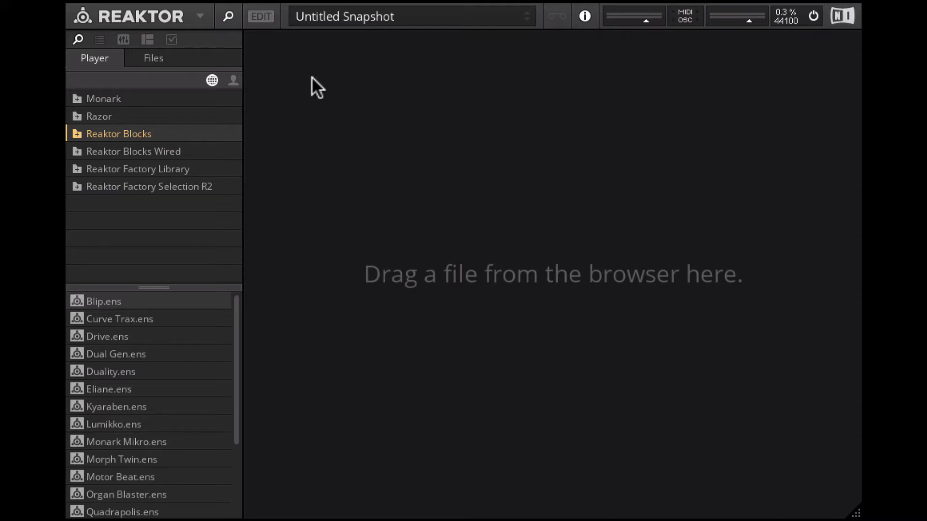
Create a new ensemble and close its panel view so only the structure view remains
click(199, 16)
mouse_move(213, 37)
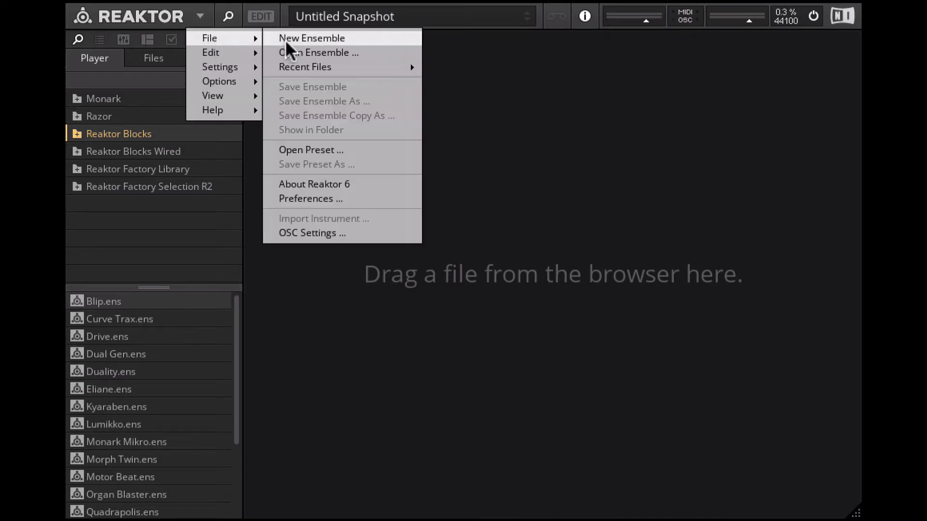
click(304, 37)
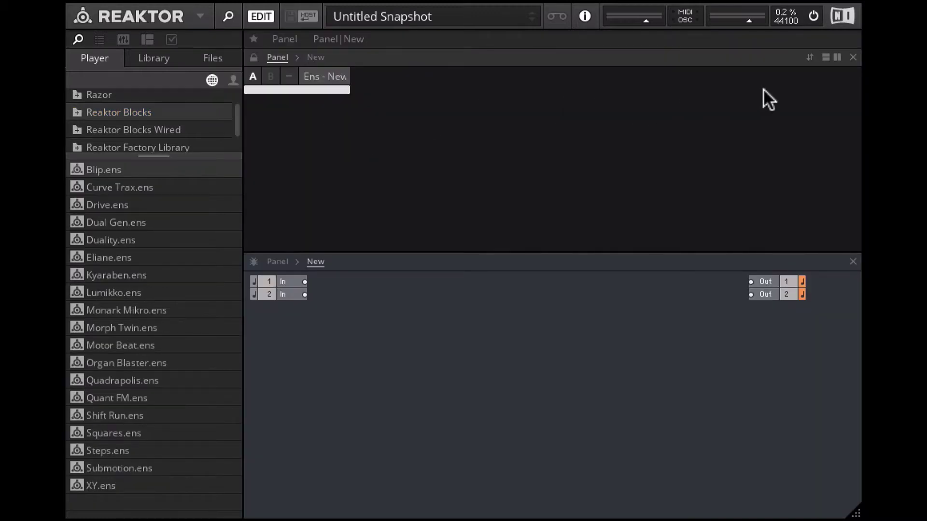
click(851, 57)
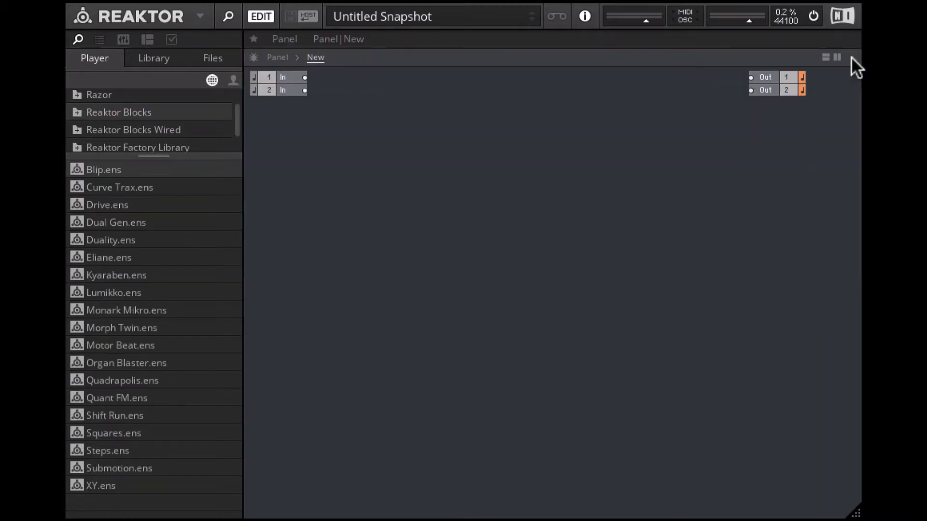
Delete the ensemble's two audio input terminals from the structure
drag(287, 113, 278, 57)
key(Delete)
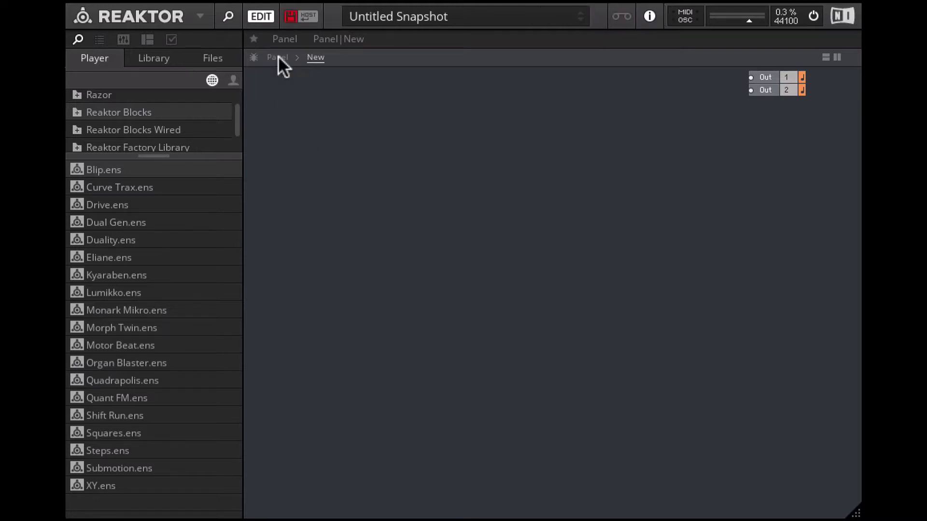
Add the OSC-Oscillator block from the Bento Box folder of the Reaktor Blocks library to the structure
click(150, 58)
drag(149, 154, 154, 344)
click(121, 153)
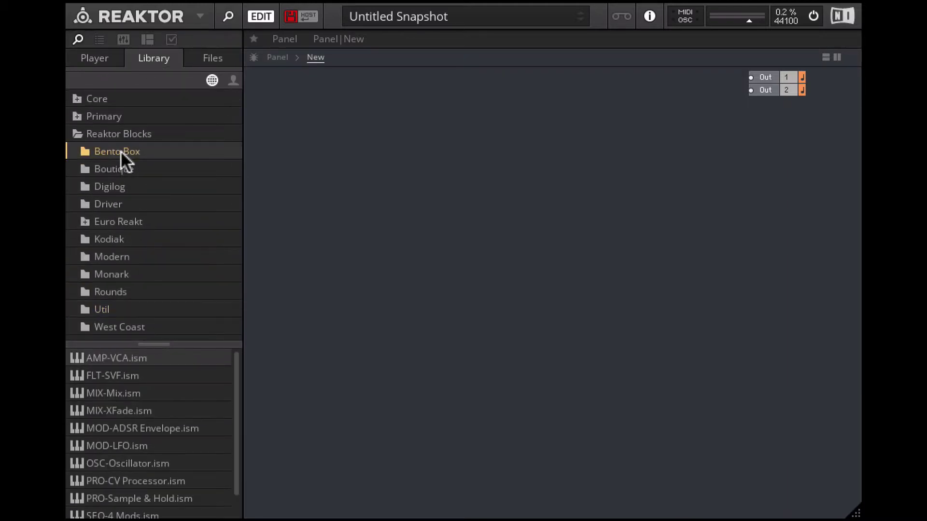
scroll(120, 435, down, 1)
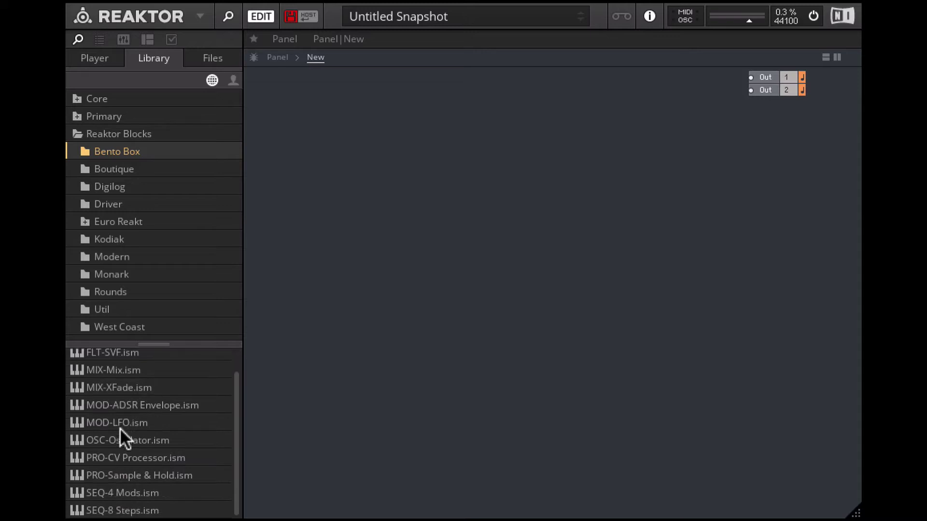
drag(122, 438, 307, 177)
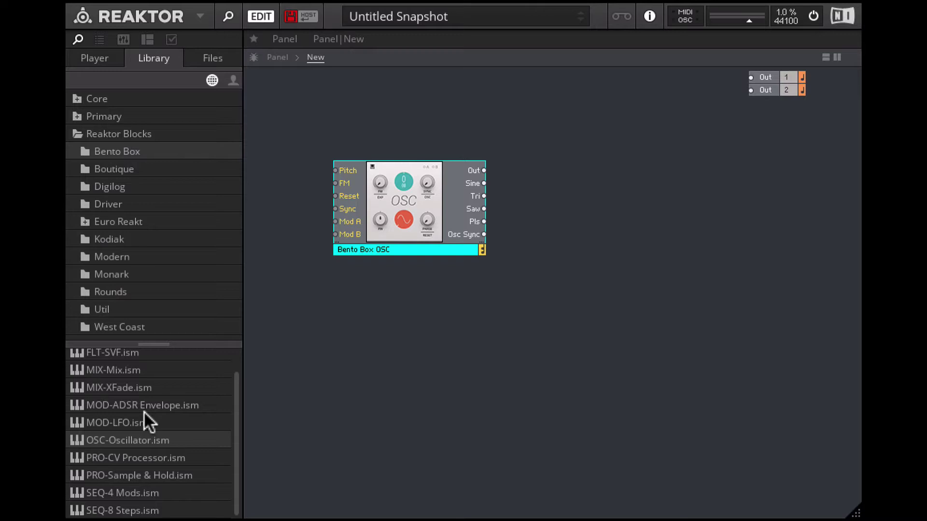
Add a Bento Box AMP-VCA block and place it to the right of the oscillator
scroll(144, 411, up, 2)
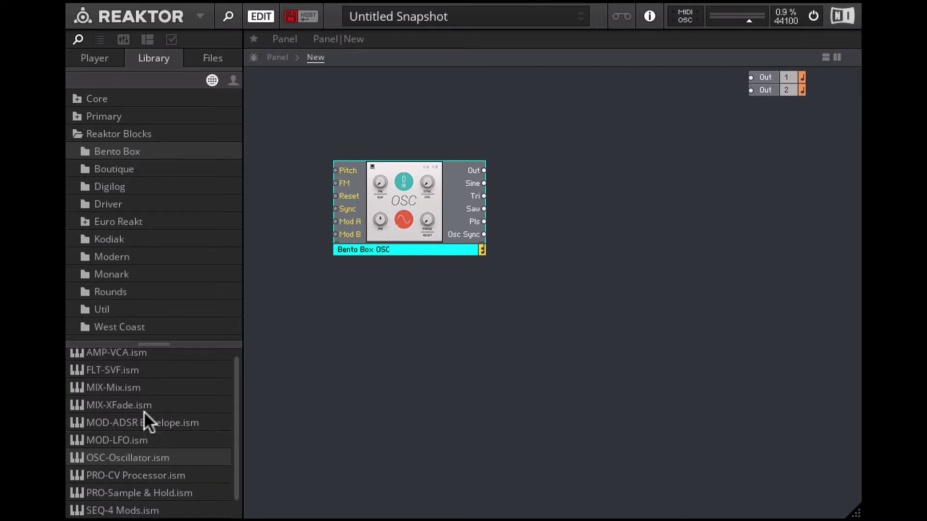
drag(124, 357, 551, 192)
drag(421, 207, 574, 201)
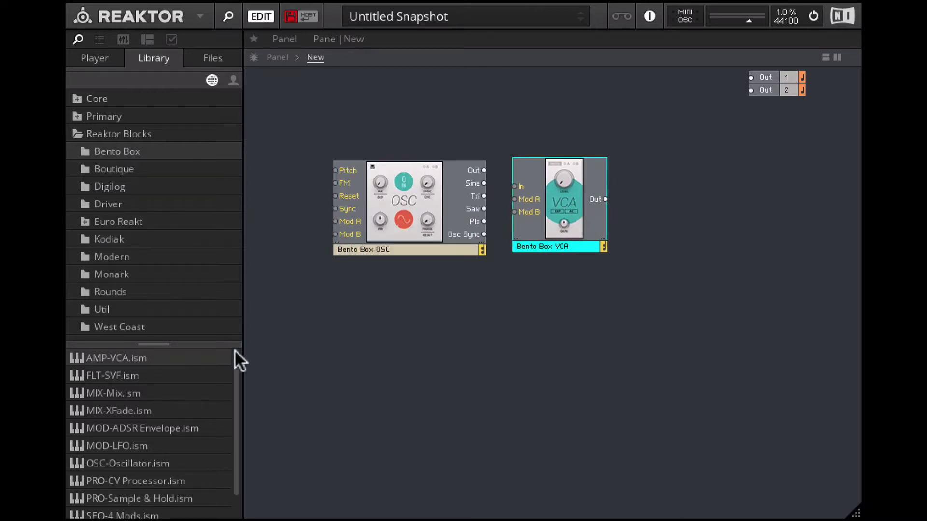
Add the Bento Box MOD-ADSR Envelope and MOD-LFO blocks side by side below the oscillator and VCA
scroll(142, 441, down, 1)
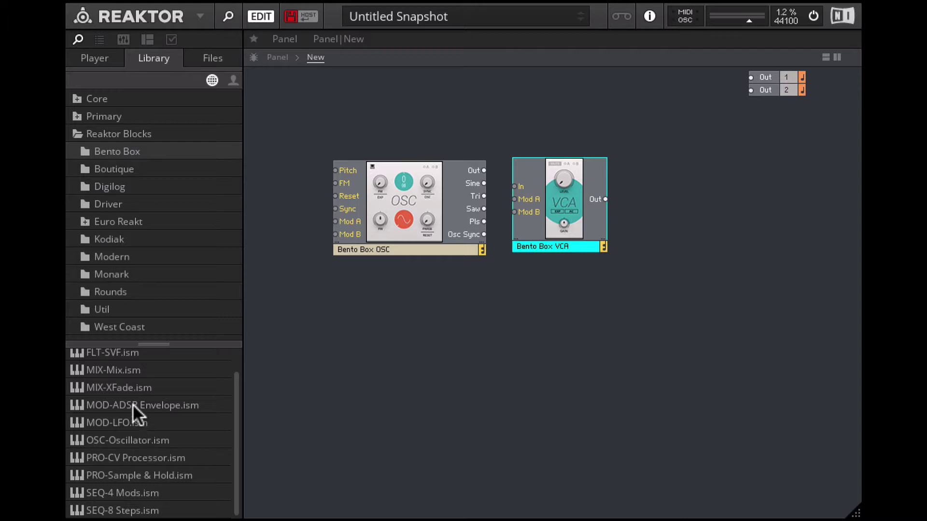
drag(133, 405, 494, 357)
drag(415, 247, 445, 368)
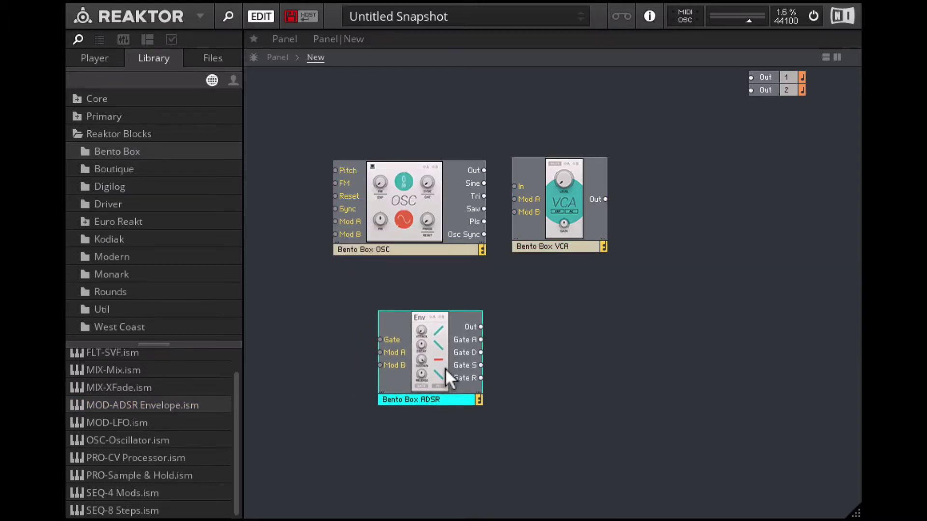
drag(119, 423, 533, 379)
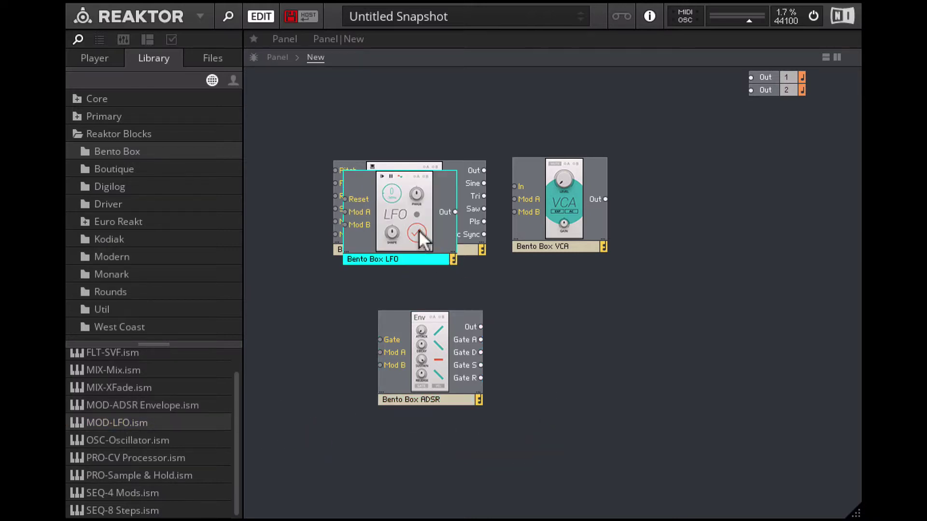
drag(419, 229, 578, 375)
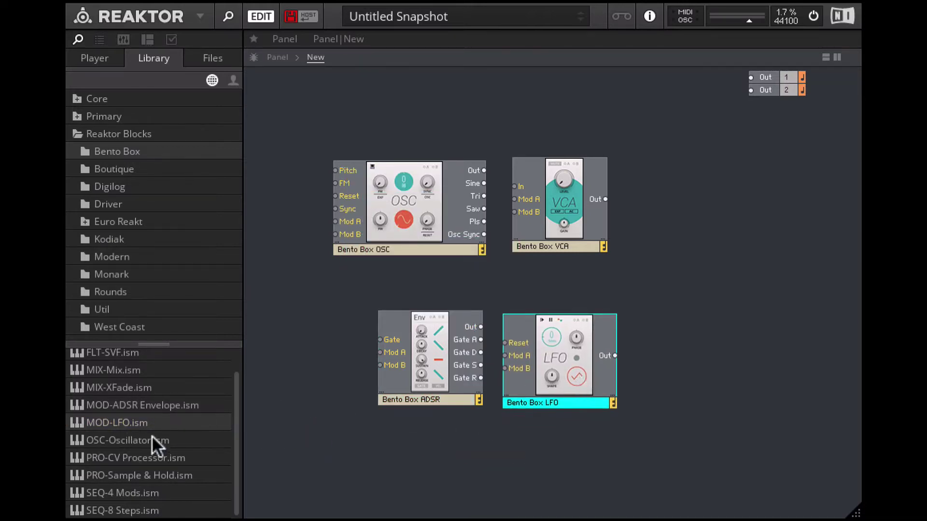
Add a second Bento Box AMP-VCA block and place it to the right of the LFO
scroll(143, 425, up, 1)
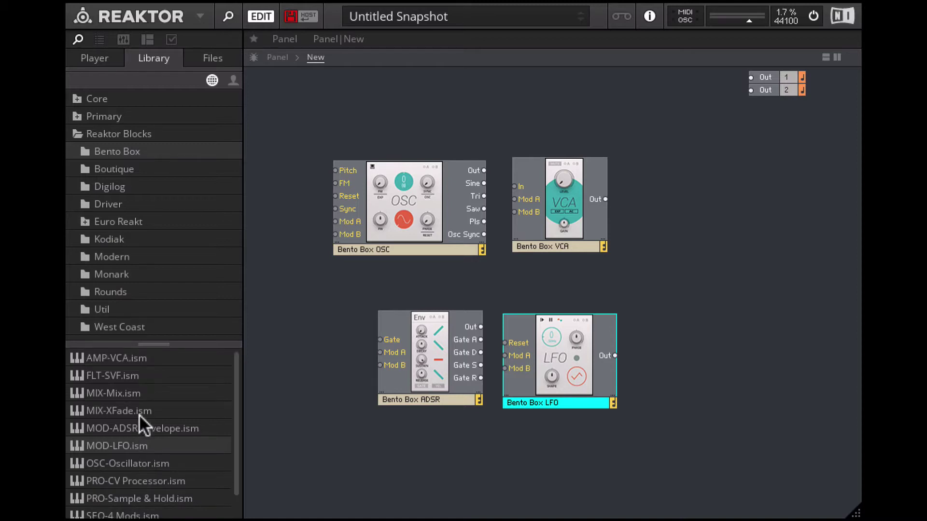
click(125, 357)
drag(125, 358, 701, 371)
drag(427, 237, 702, 371)
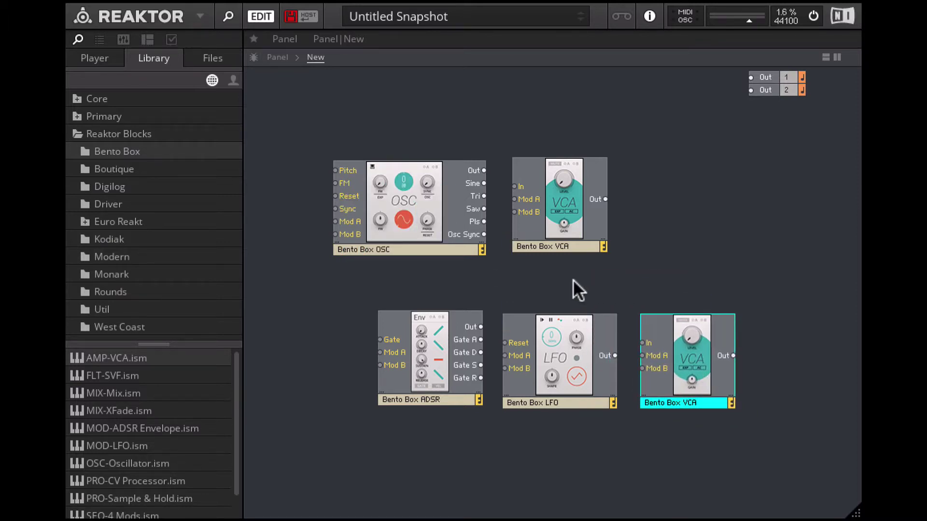
Add the INT-Note In block from the Util folder and place it to the left of the oscillator
click(108, 312)
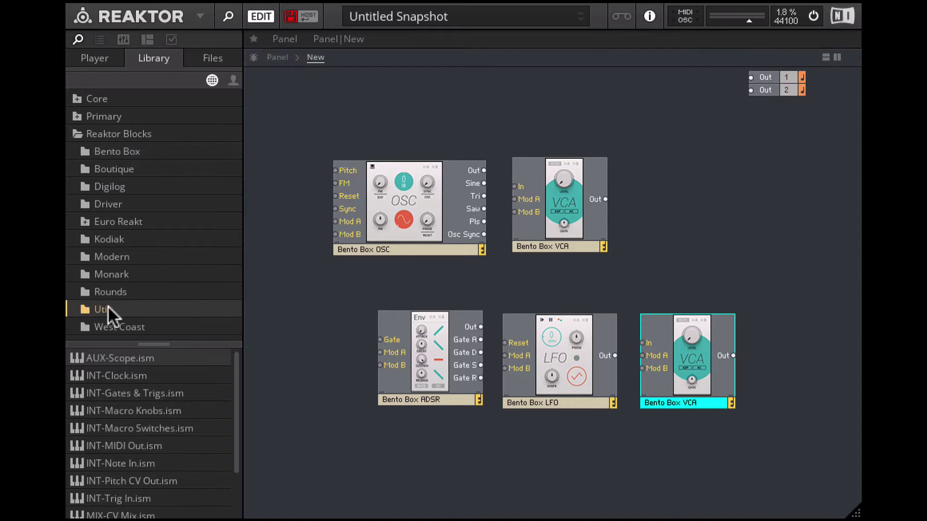
scroll(123, 429, down, 1)
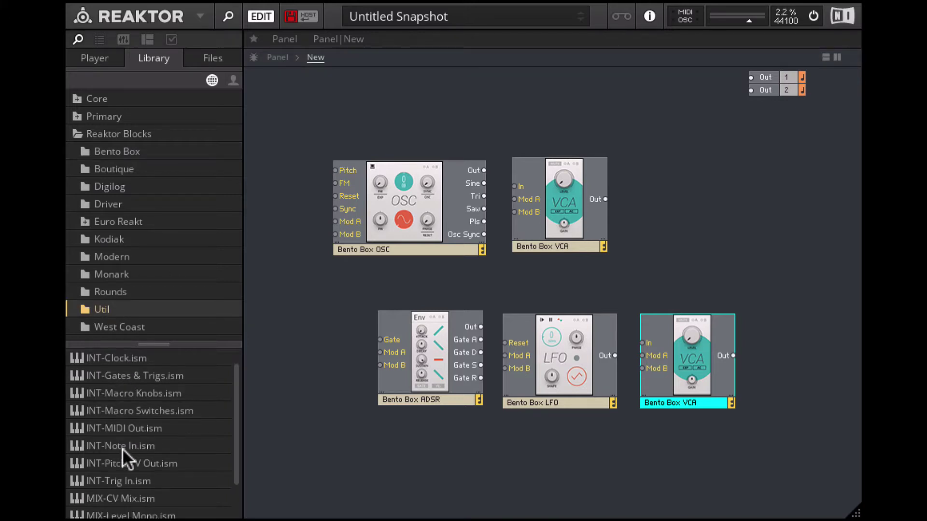
drag(120, 447, 351, 276)
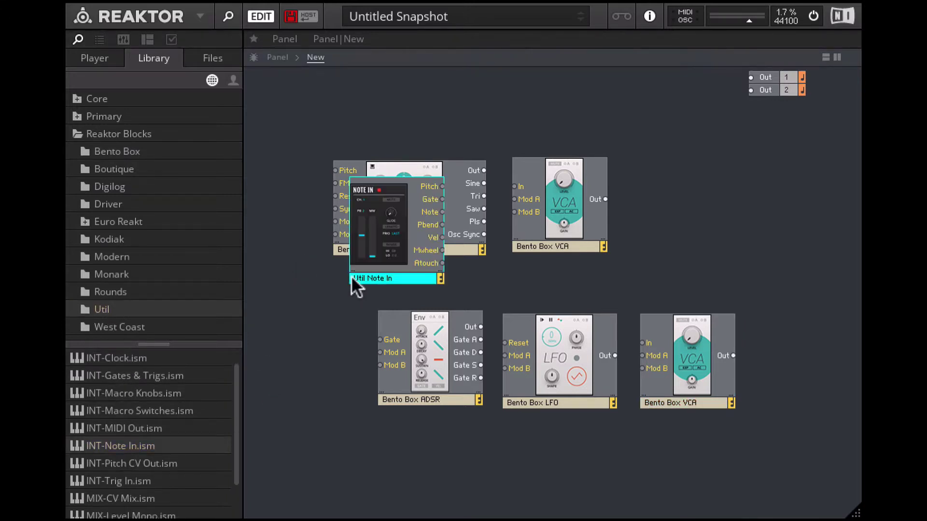
drag(376, 238, 272, 215)
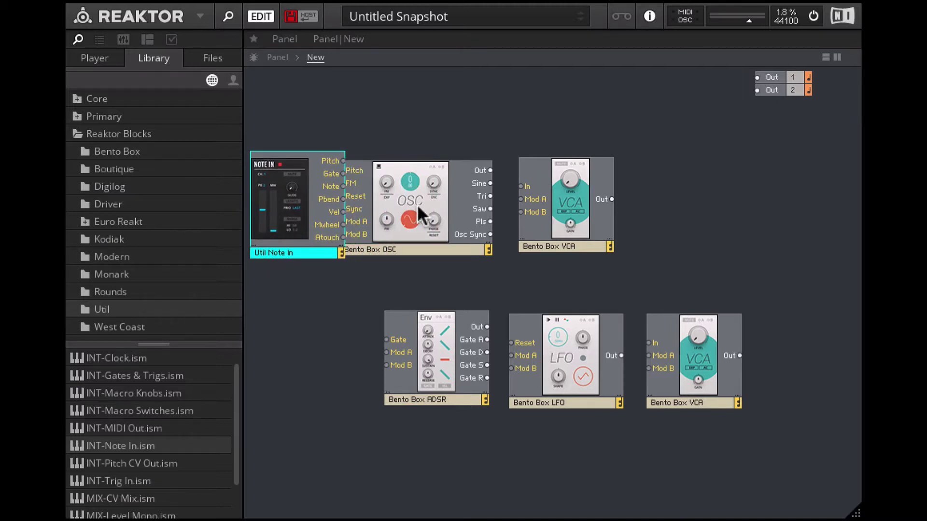
Shift the oscillator and upper VCA to the right together, and align the Note In block level with the oscillator
drag(415, 119, 572, 245)
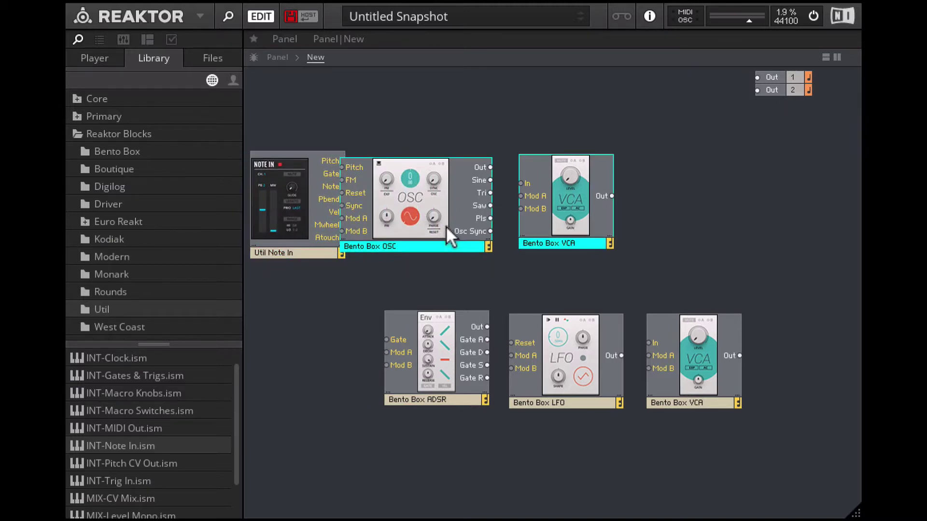
drag(445, 225, 472, 213)
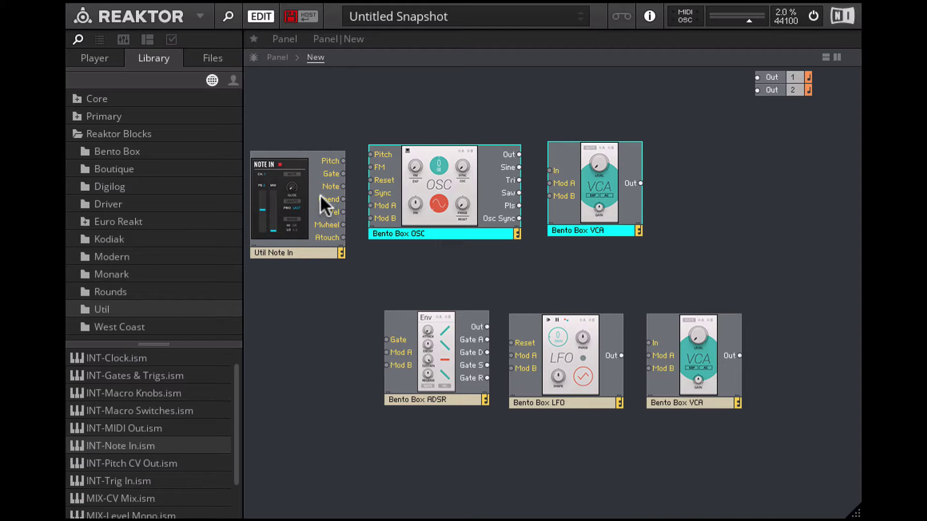
drag(288, 197, 294, 190)
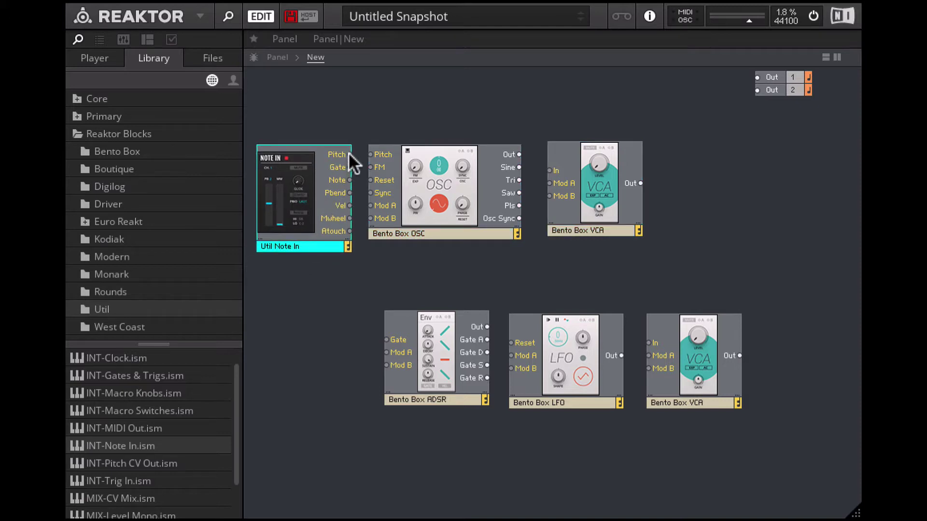
Wire Note In Pitch to OSC Pitch, OSC Saw to the upper VCA's In, and that VCA's Out to ensemble outputs 1 and 2
drag(351, 154, 380, 155)
drag(434, 185, 451, 182)
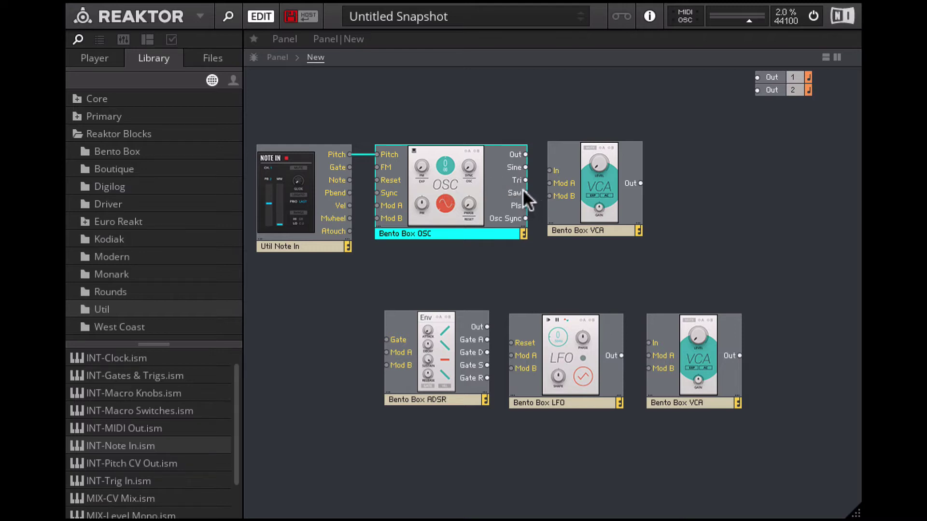
drag(548, 170, 757, 78)
drag(641, 206, 690, 209)
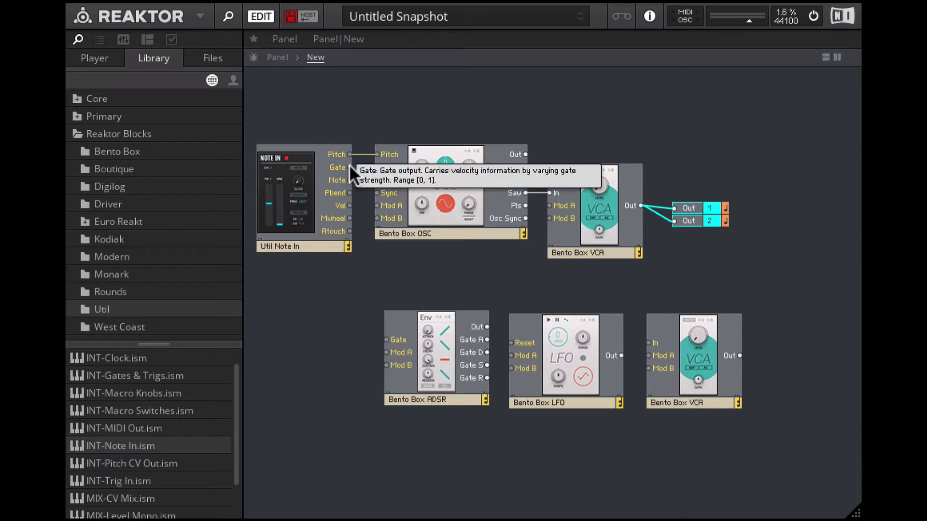
Connect the Note In block's Gate output to the Mod A input of the upper VCA
drag(349, 167, 552, 203)
mouse_move(578, 186)
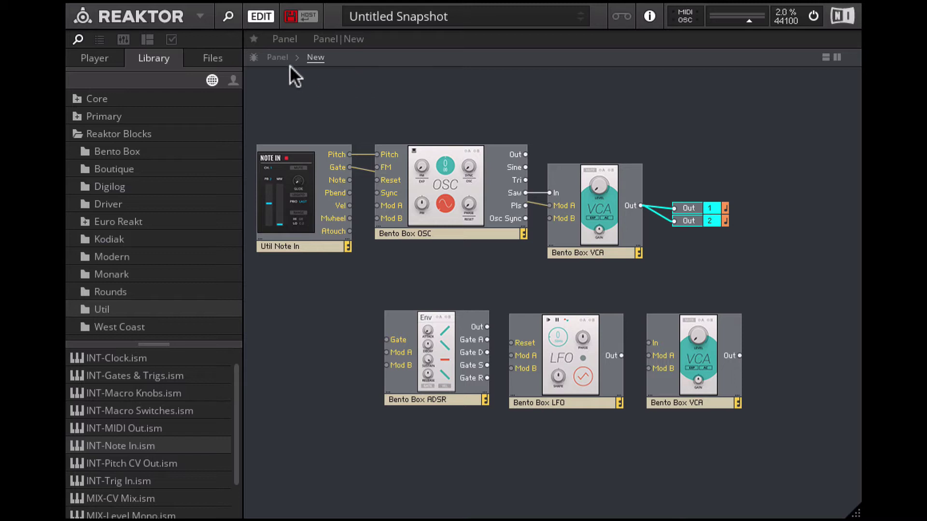
Show the instrument panels and move the VCA panel with the active A modulation to the right of the oscillator panel
click(279, 53)
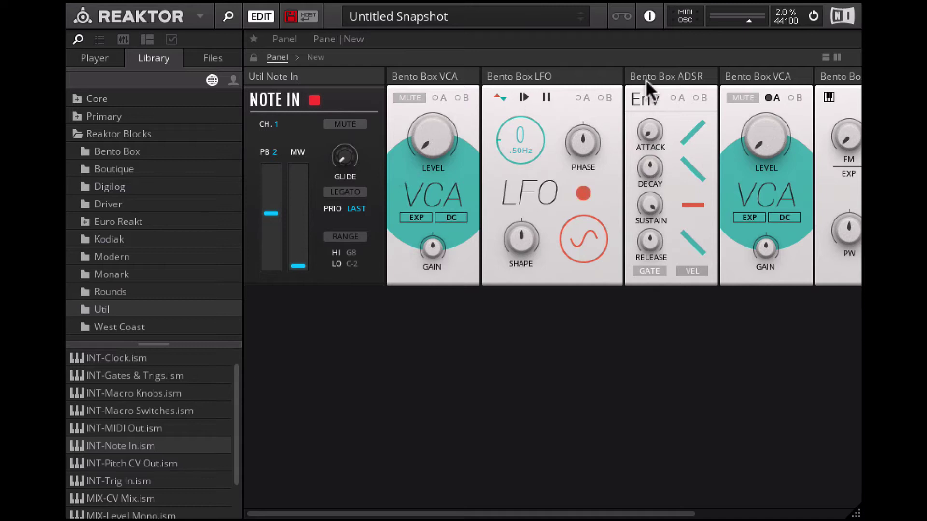
scroll(734, 90, right, 5)
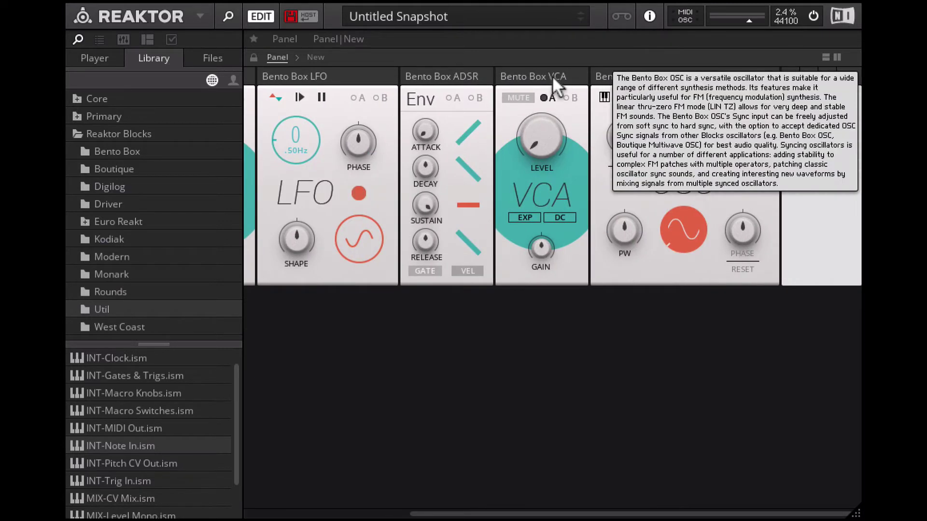
drag(552, 76, 733, 77)
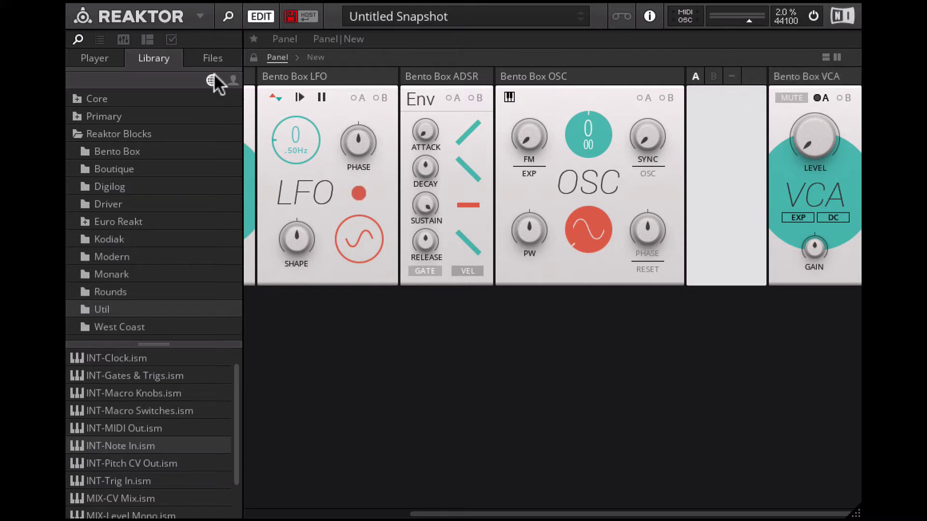
Hide the empty ensemble panel by turning off its On visibility in the ensemble's view properties
click(171, 39)
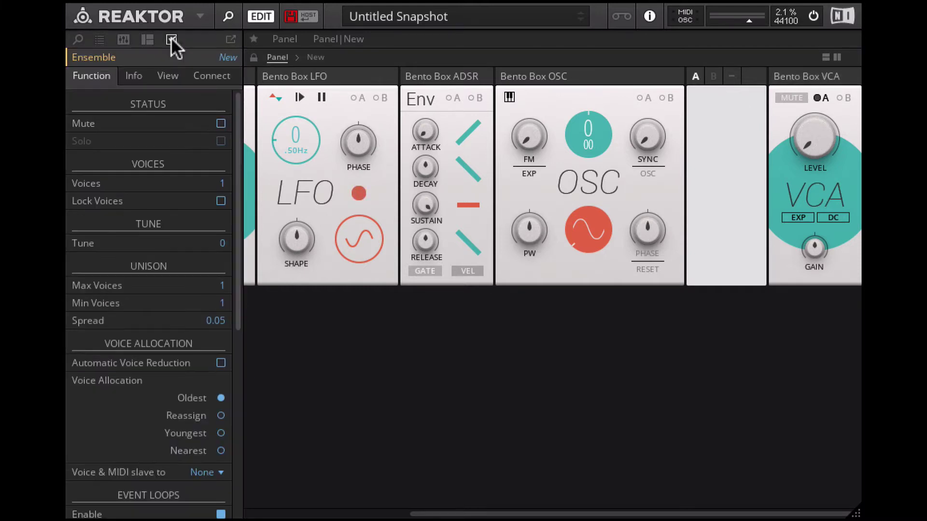
click(169, 75)
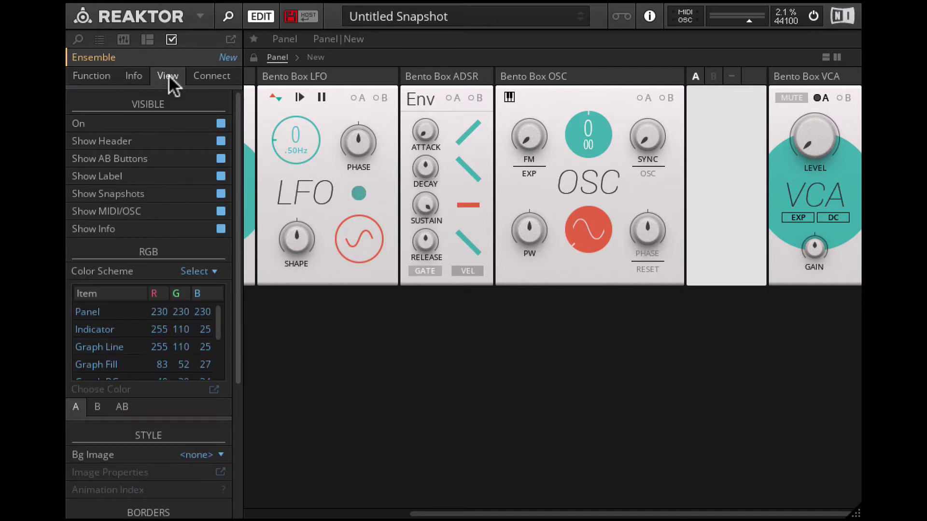
click(220, 122)
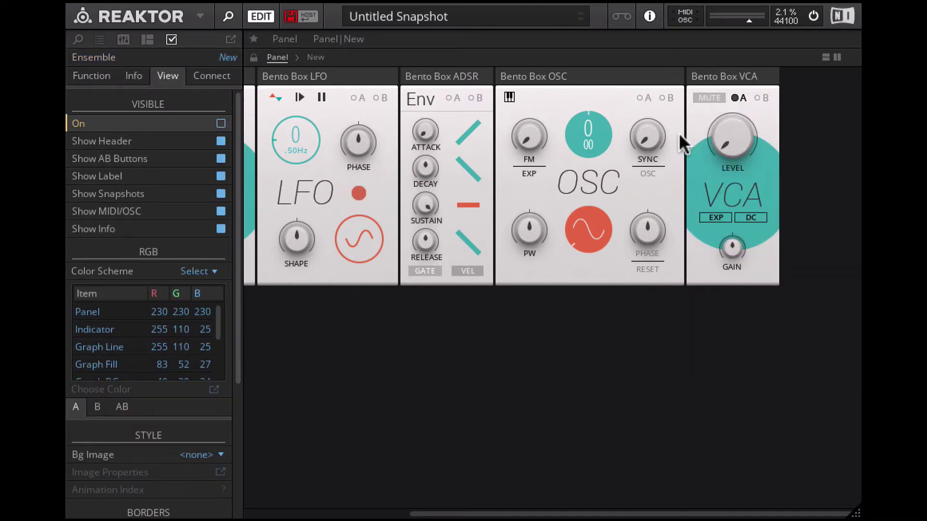
Move the LFO panel into a new row directly below the Note In panel
scroll(399, 134, left, 3)
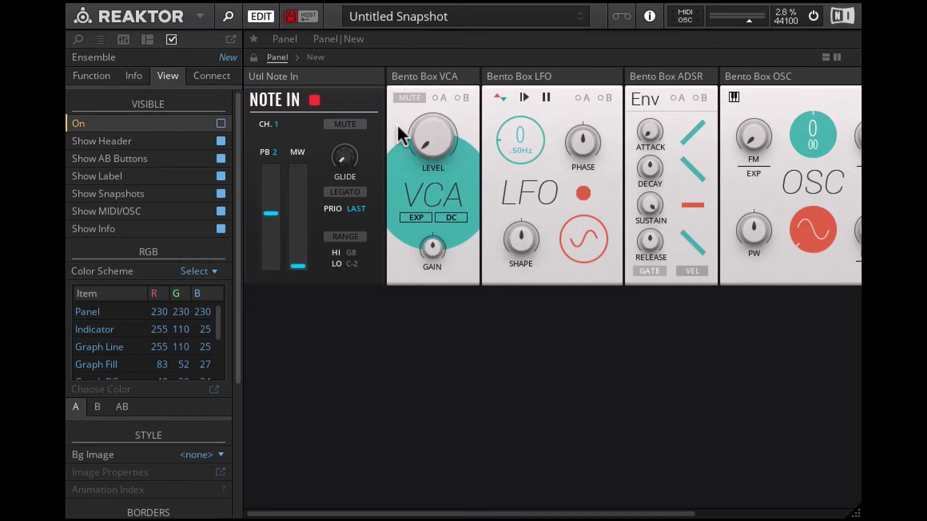
scroll(396, 123, right, 3)
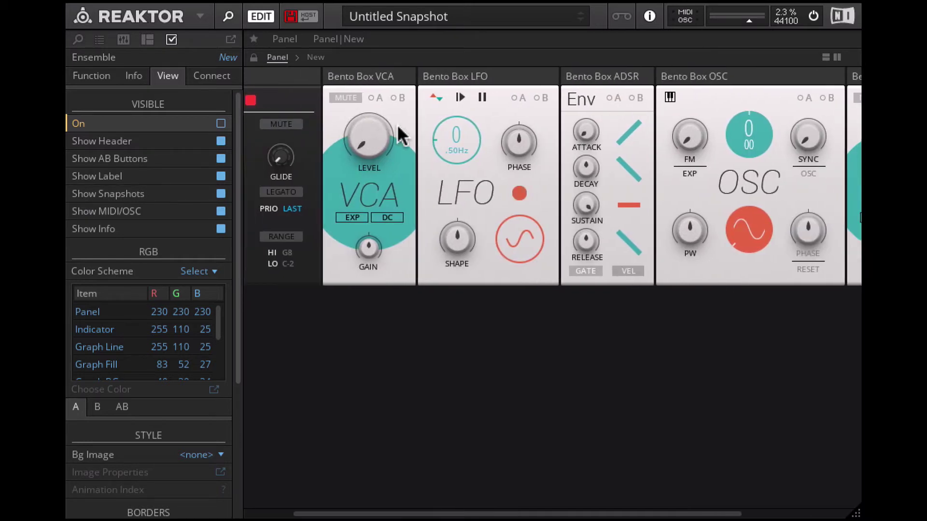
scroll(396, 124, left, 3)
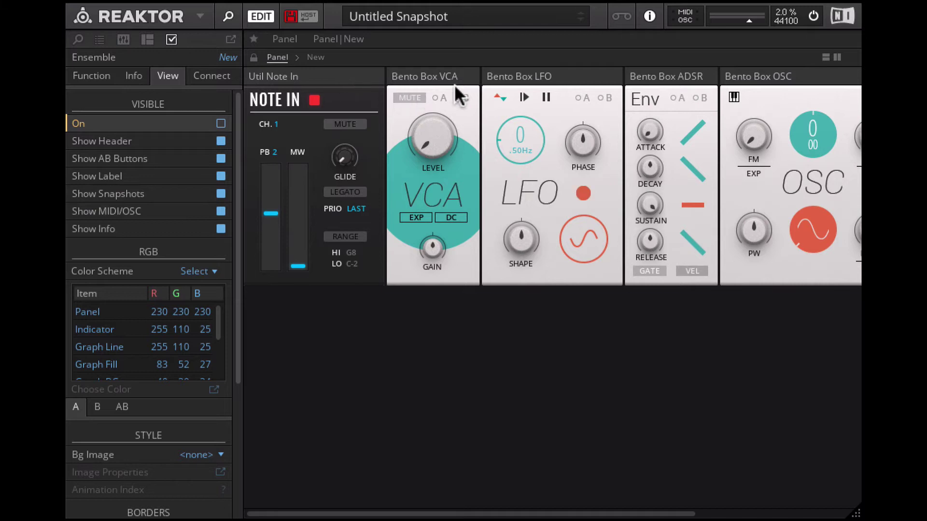
drag(541, 77, 334, 312)
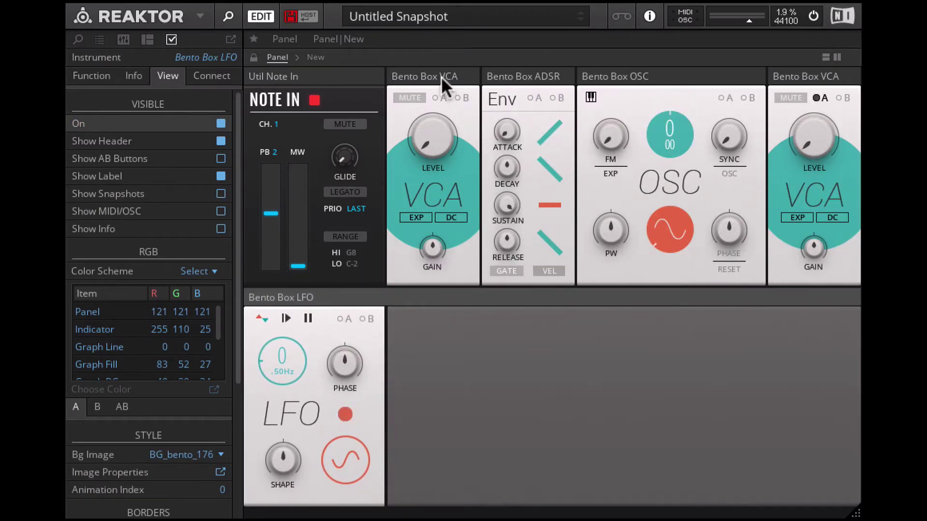
Move the VCA panel without active modulation into the second row, directly right of the LFO panel
drag(440, 75, 443, 304)
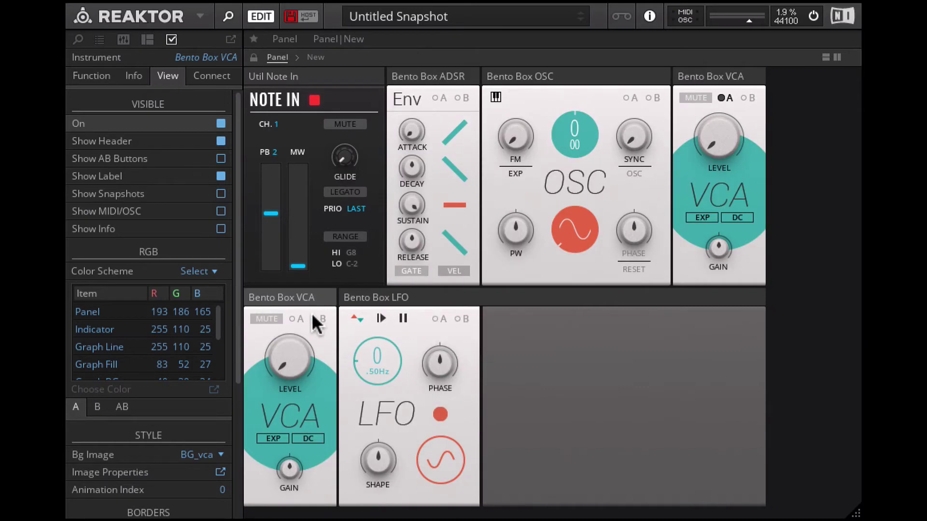
drag(300, 305, 450, 322)
drag(302, 296, 506, 298)
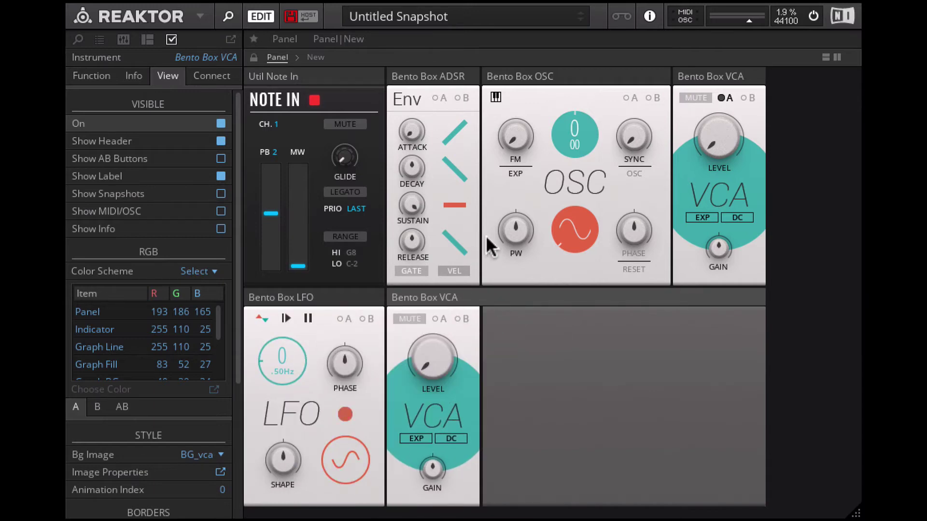
Place the oscillator panel directly beside Note In and move the ADSR panel between the LFO and VCA panels in the second row
drag(568, 76, 422, 75)
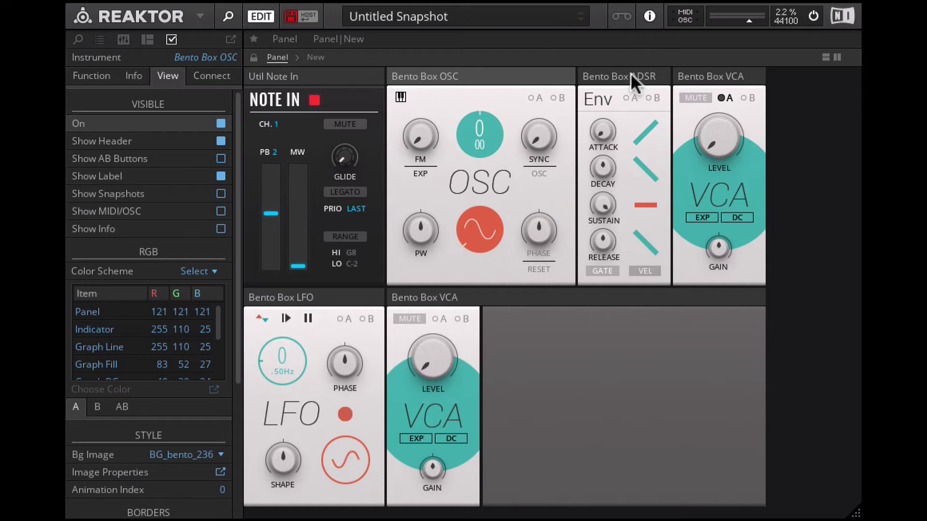
drag(631, 74, 360, 308)
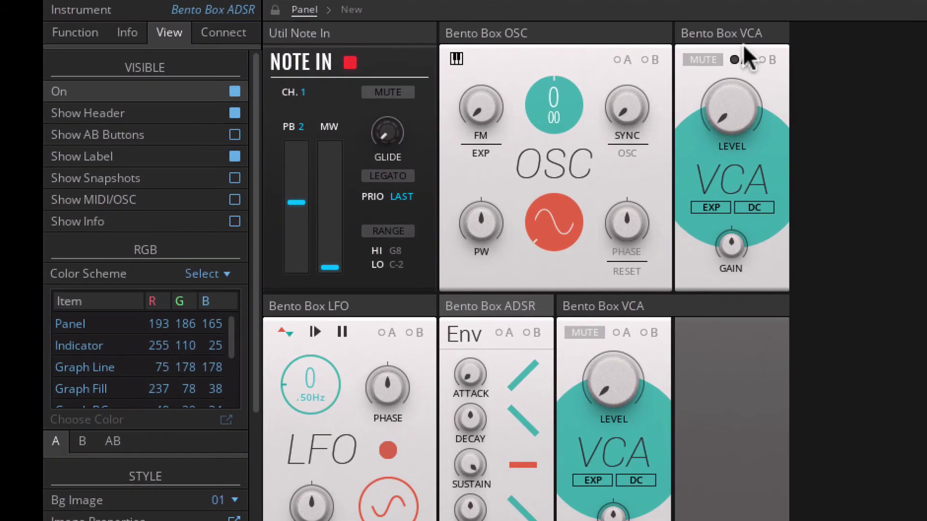
Show the A modulation controls on the VCA panel beside the oscillator and raise the modulation amount for its Level
click(741, 59)
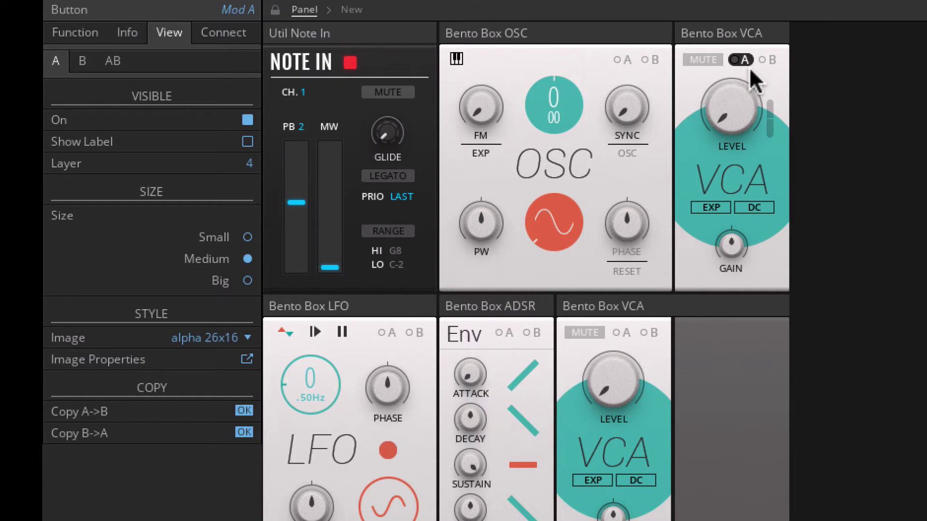
click(768, 109)
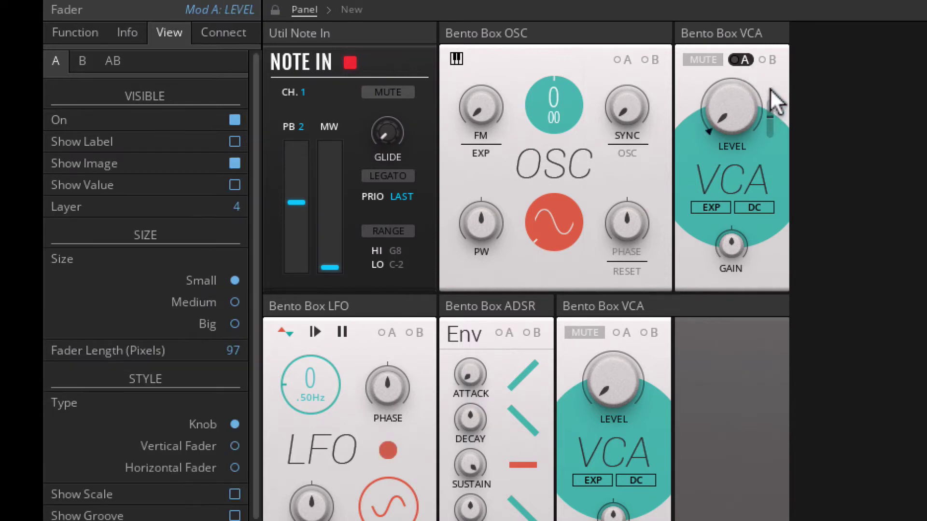
drag(771, 89, 775, 58)
In the structure, shift the ADSR and LFO blocks away from the lower VCA and connect the LFO's Out to the oscillator's FM input
click(353, 10)
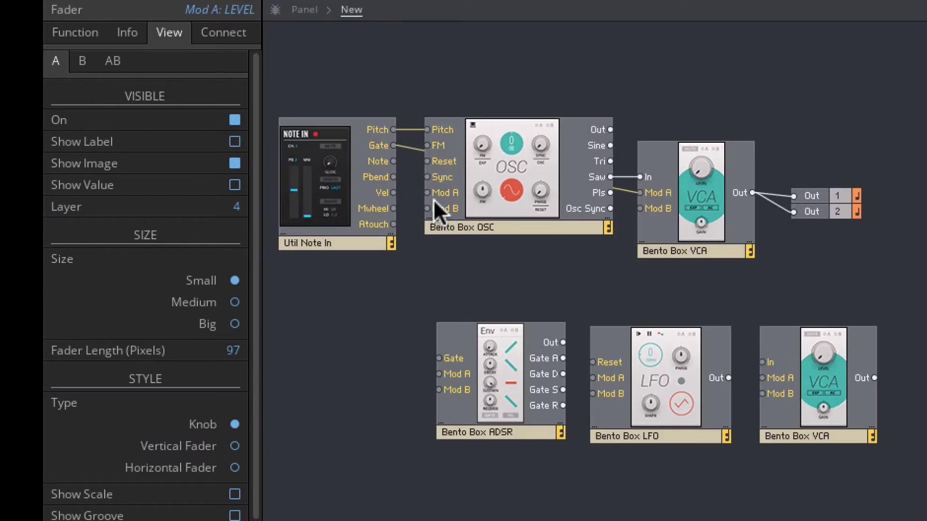
drag(517, 382, 438, 404)
drag(658, 400, 580, 416)
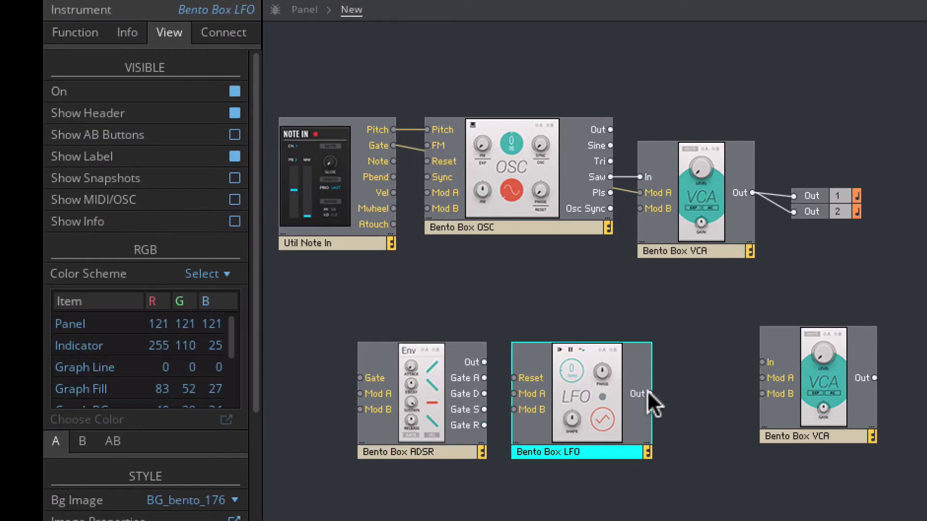
drag(650, 393, 429, 144)
On the instrument panels, raise the oscillator's FM amount to 18.8 and set the LFO frequency to 7.26 Hz
click(303, 10)
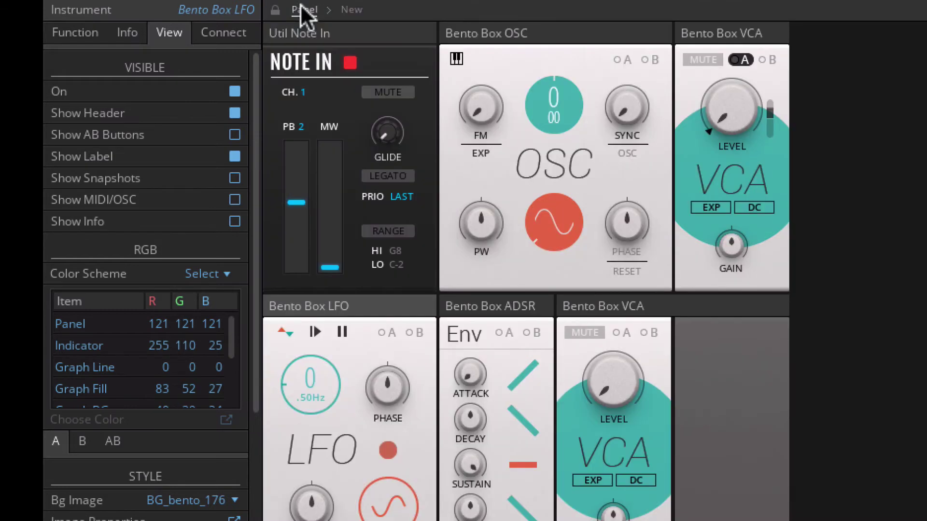
click(480, 111)
drag(479, 112, 488, 3)
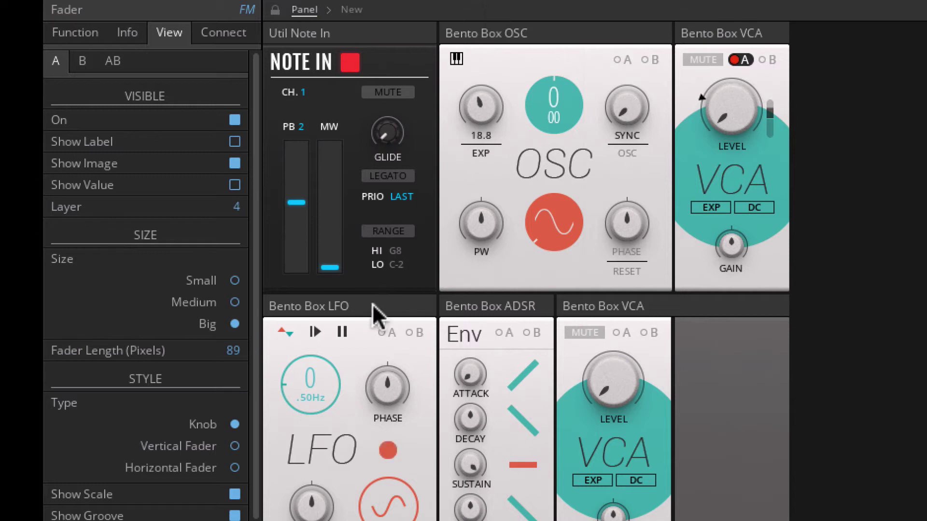
drag(310, 384, 313, 318)
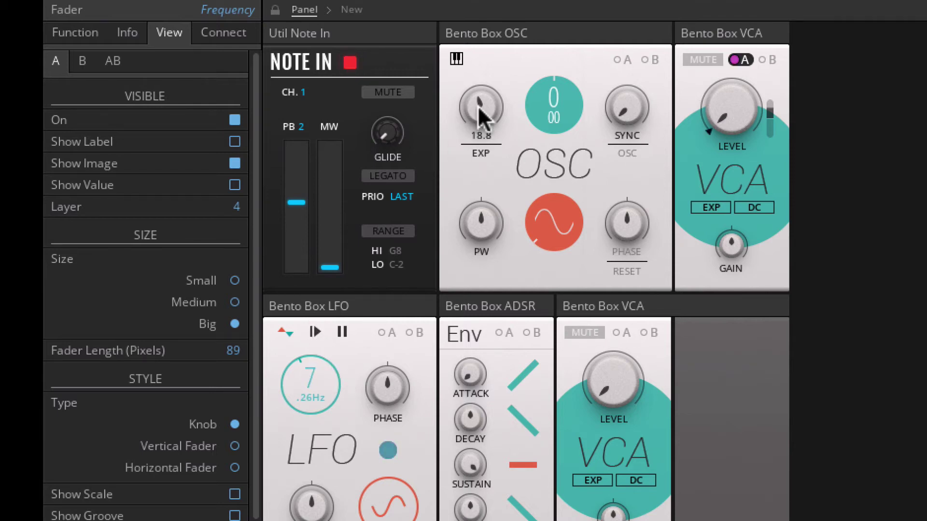
Lower the oscillator's FM amount to 0.4
mouse_move(478, 104)
drag(477, 104, 483, 189)
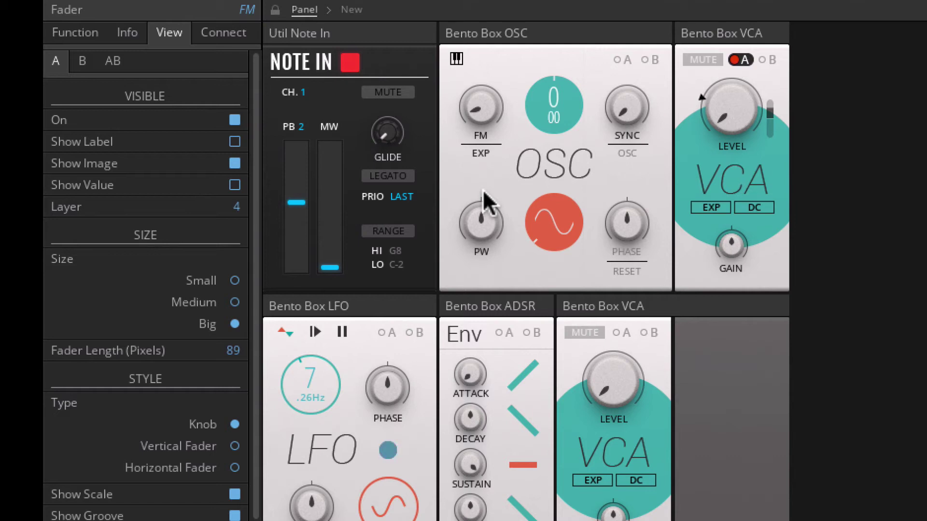
mouse_move(481, 104)
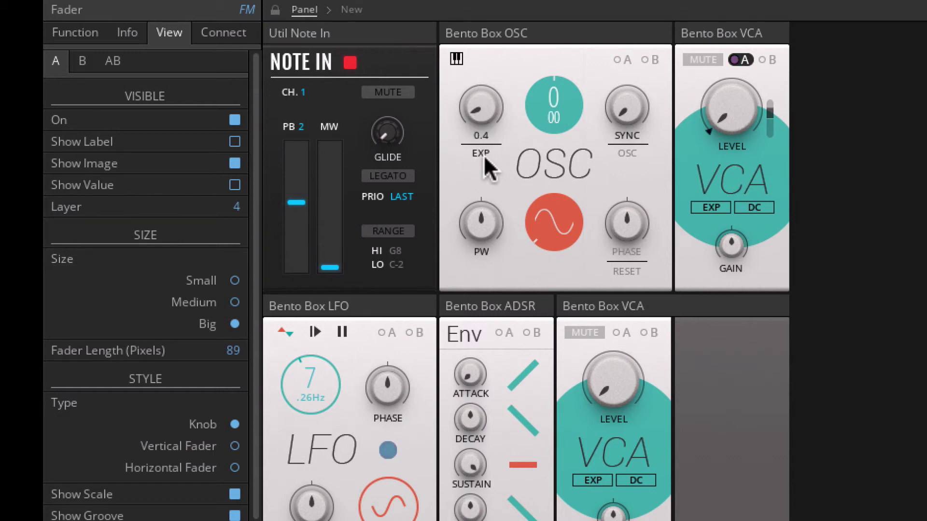
Try the oscillator's LIN frequency modulation type with FM at 0.1, and return the type to EXP
mouse_move(481, 150)
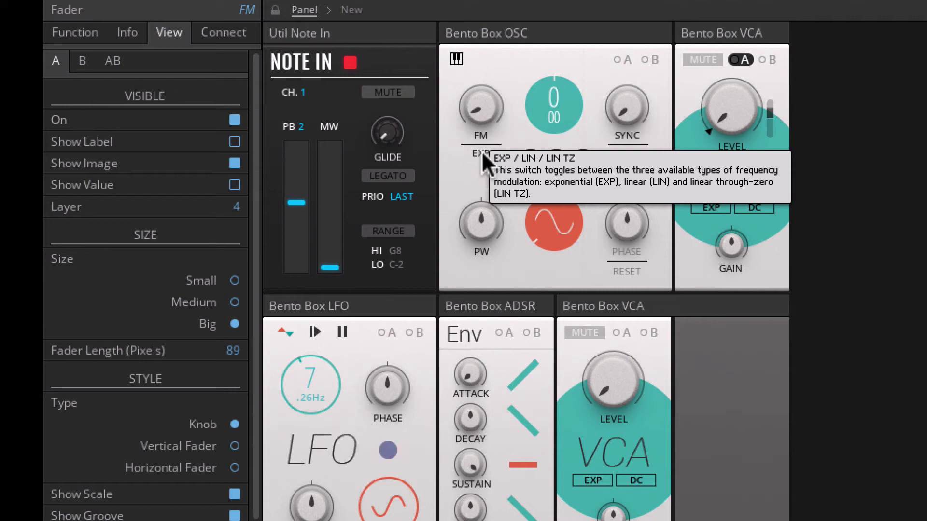
click(482, 152)
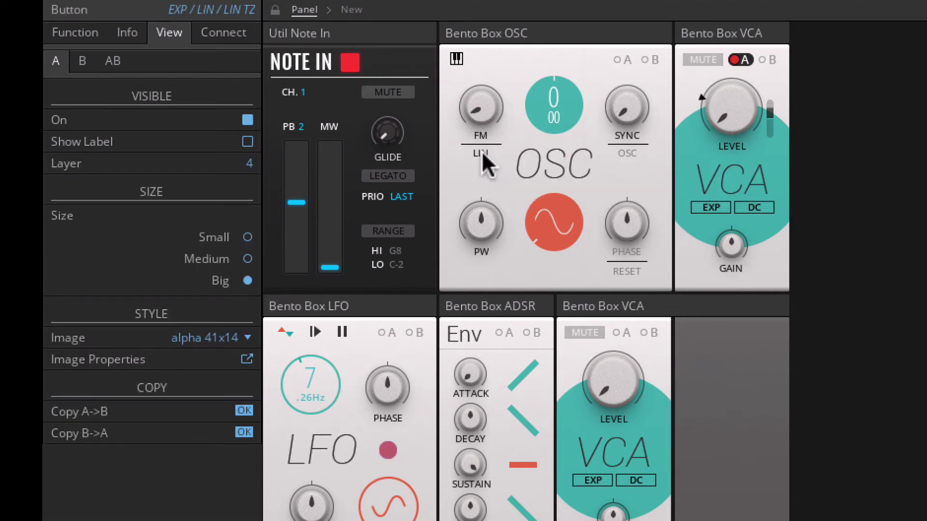
drag(480, 101, 480, 106)
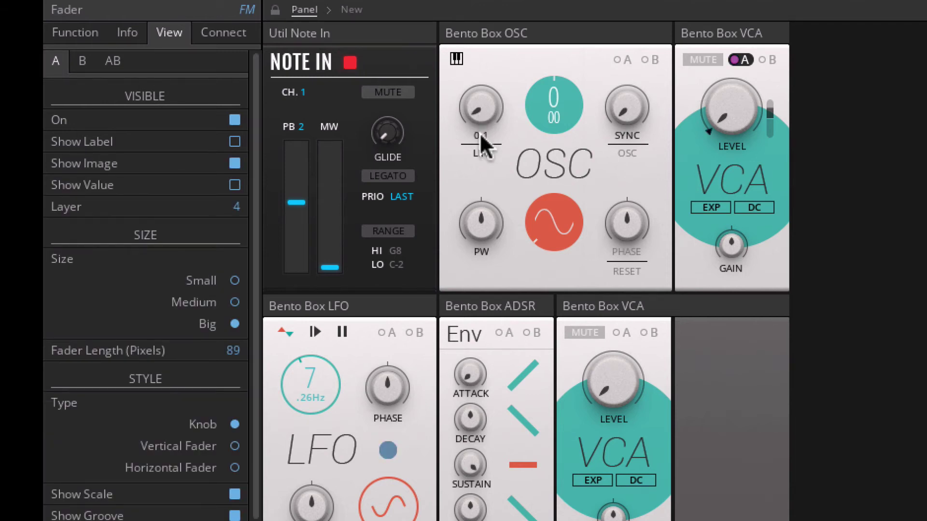
click(480, 150)
click(479, 151)
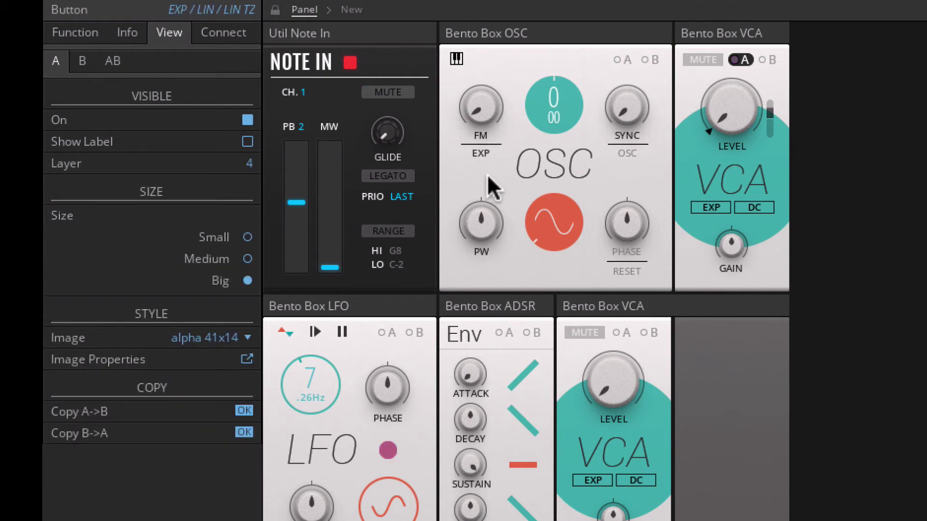
Set the oscillator's FM amount to 0.3 and check the tooltips of the FM knob and the modulation type switch
mouse_move(483, 109)
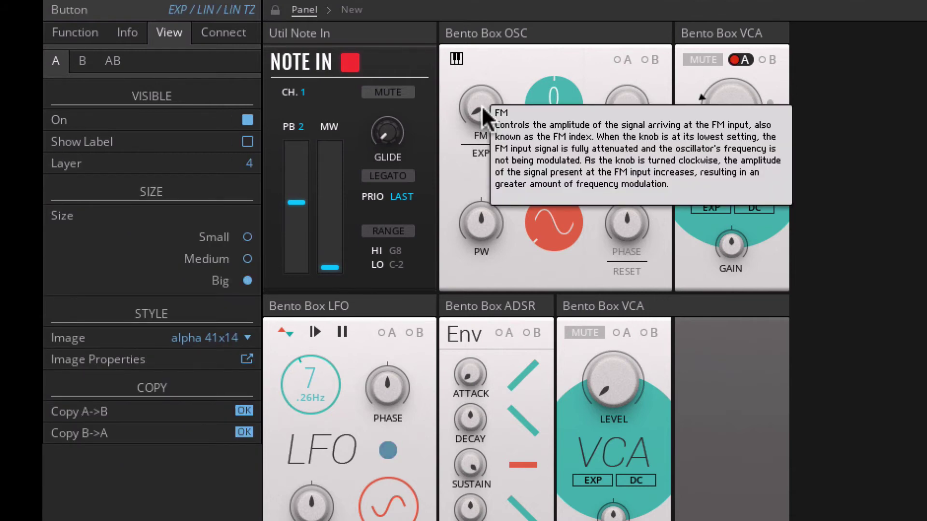
drag(482, 105, 482, 101)
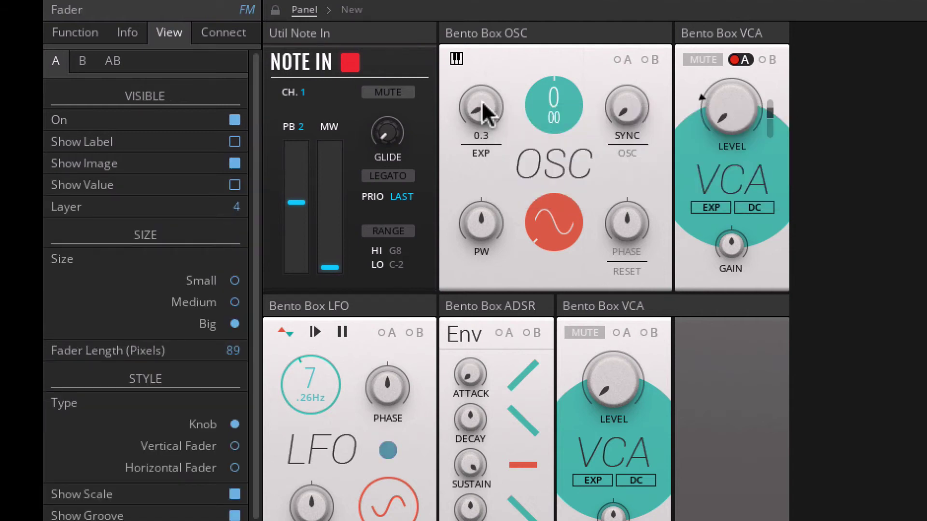
mouse_move(484, 101)
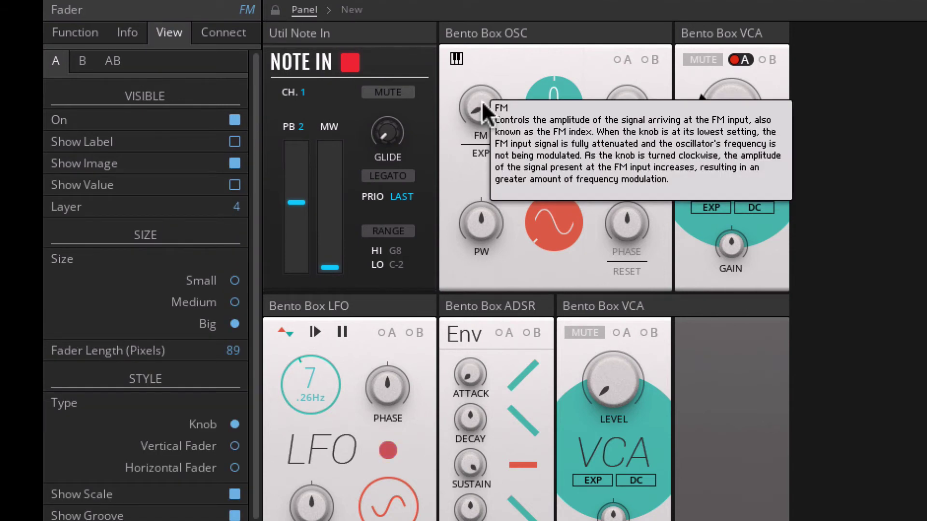
mouse_move(486, 150)
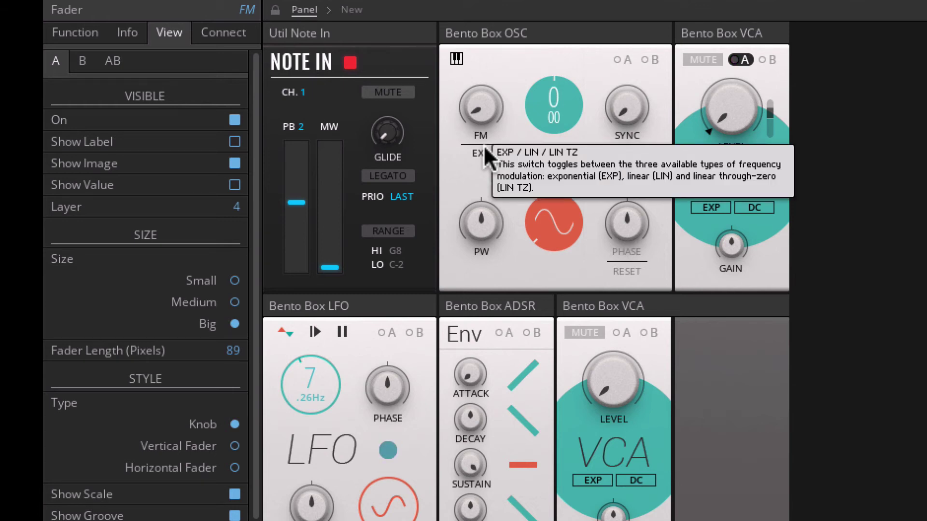
Delete the wire from the LFO to the oscillator's FM input, connect the LFO's Out to the lower VCA's In, and place that VCA beside the LFO
click(353, 9)
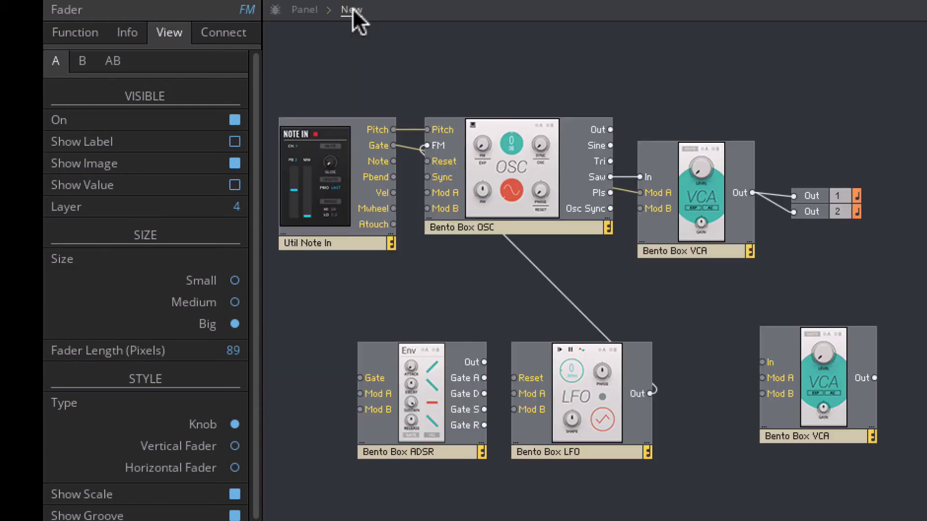
click(520, 276)
click(537, 266)
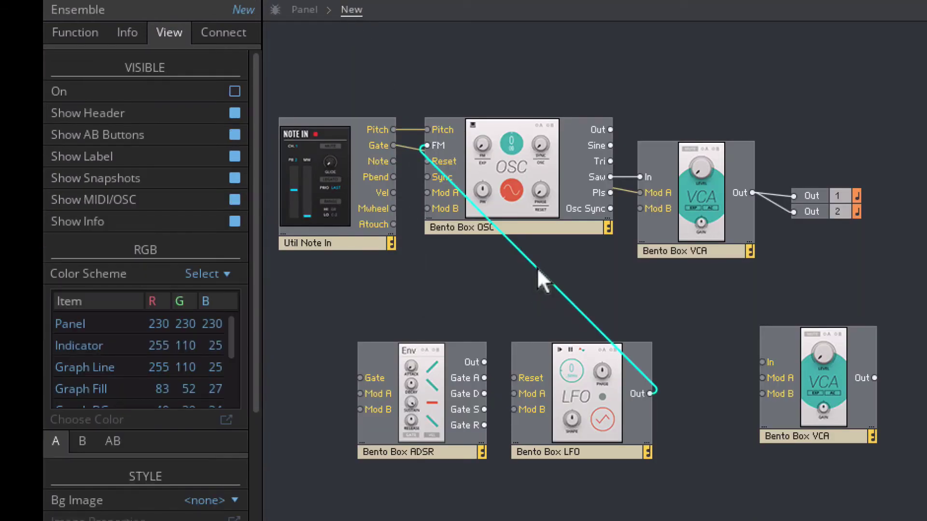
key(Delete)
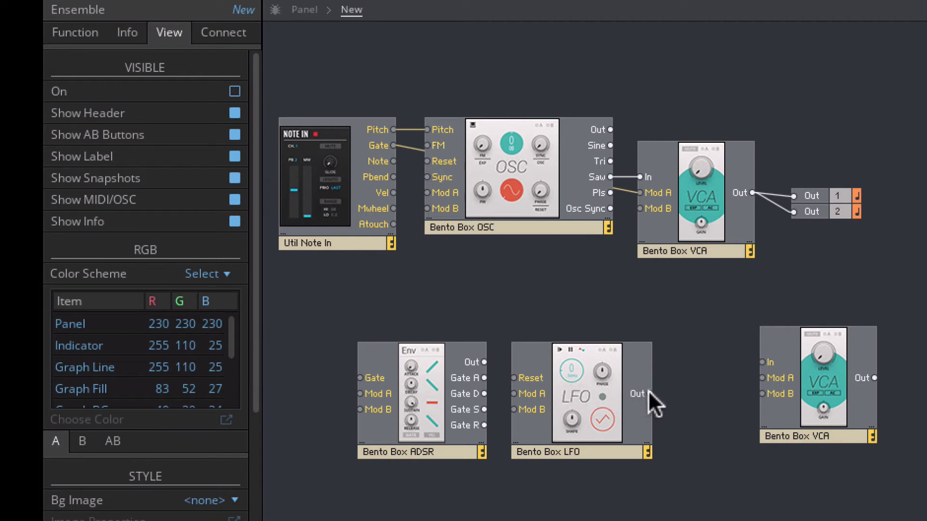
drag(650, 393, 736, 410)
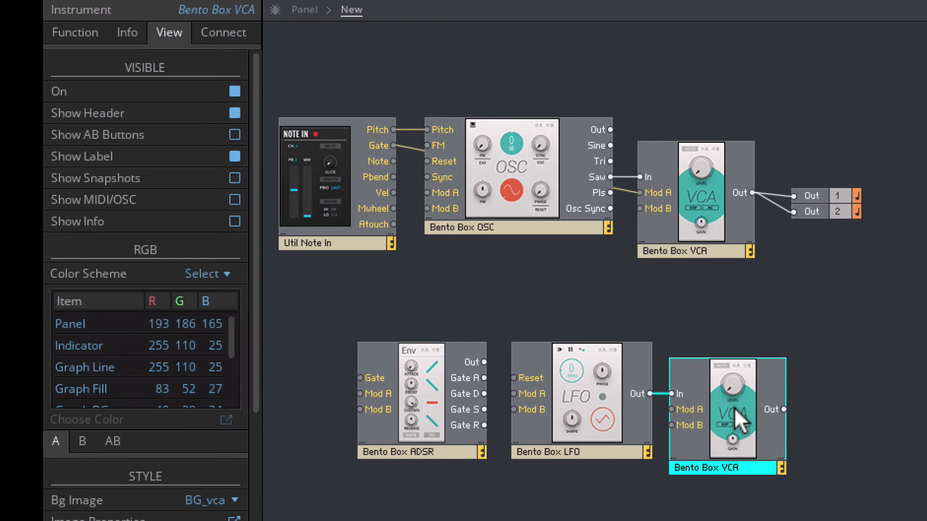
Rename the lower VCA block as LFO VCA
double_click(707, 467)
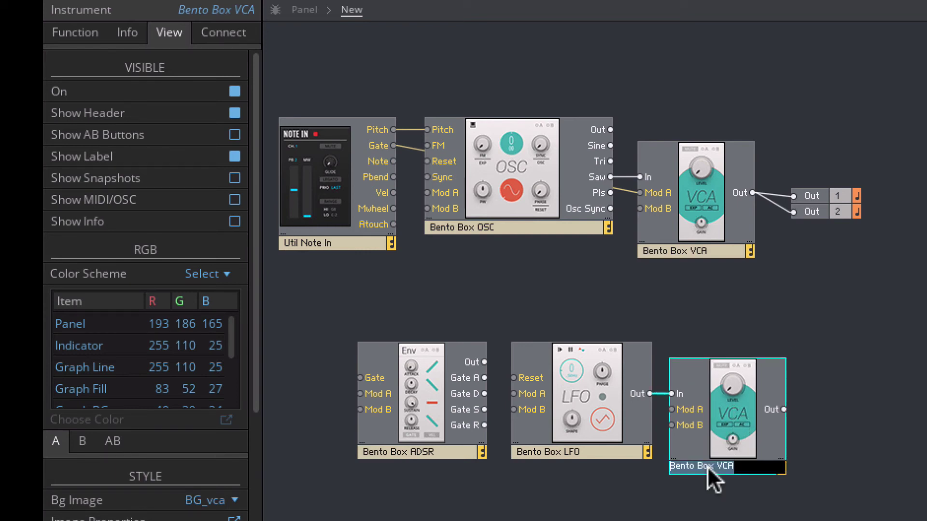
text(LFO V)
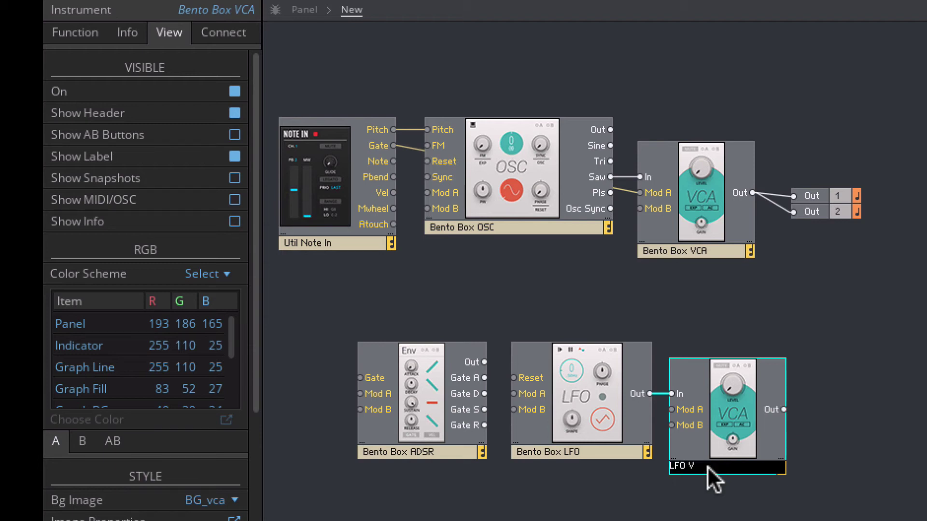
text(CA)
key(Return)
Rename the upper VCA block feeding the outputs as AMP VCA
double_click(672, 249)
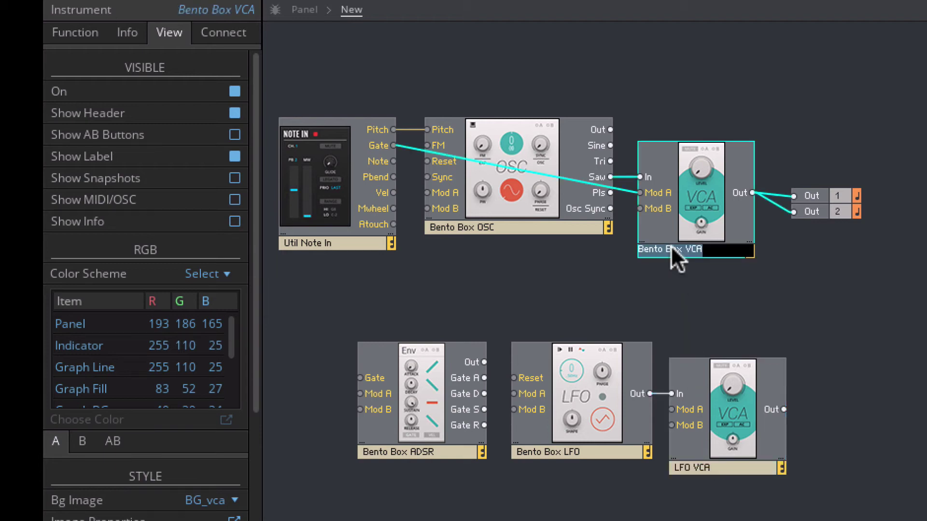
text(AM)
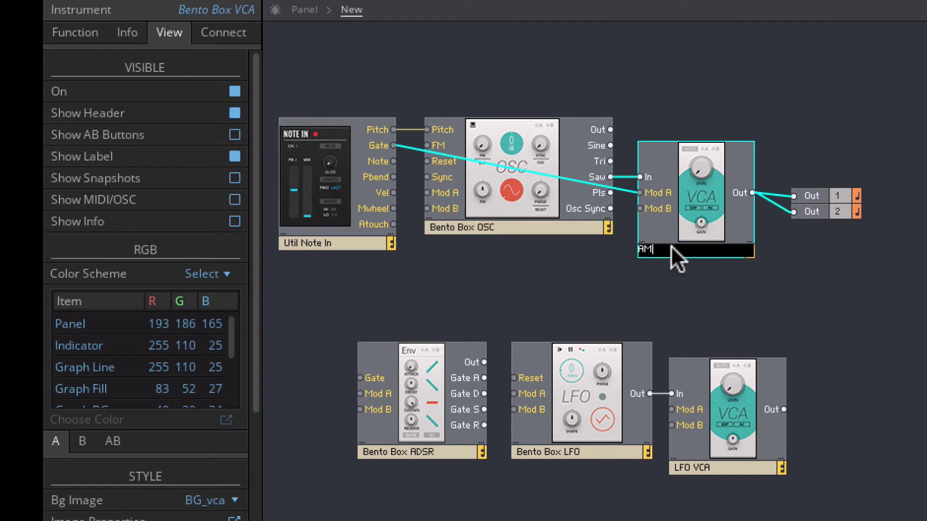
text(P VCA)
key(Return)
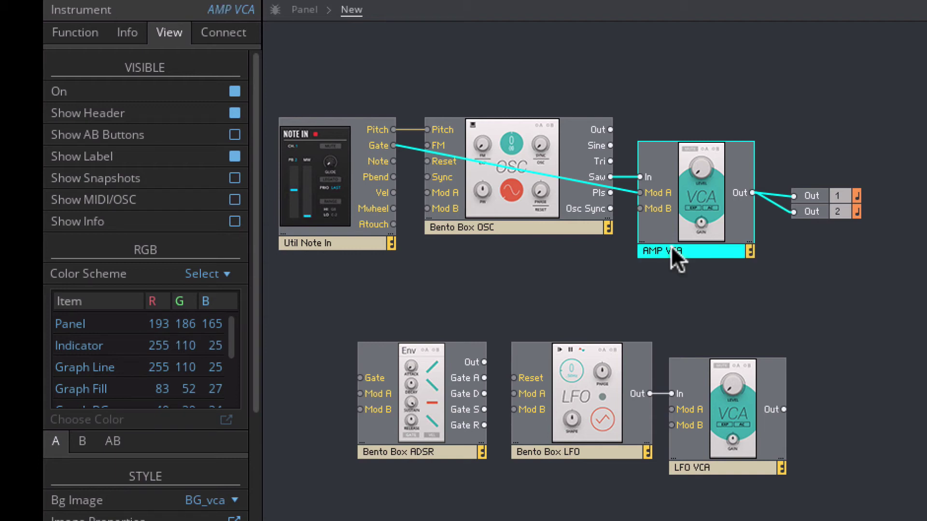
click(665, 293)
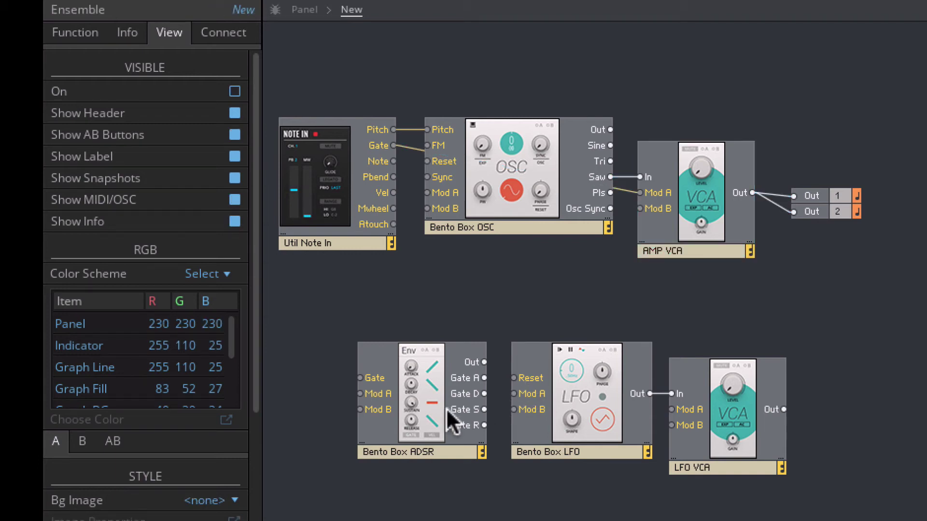
Connect Note In's Gate output to the ADSR's Gate input and move the ADSR block farther from the LFO
click(426, 405)
drag(424, 404, 434, 404)
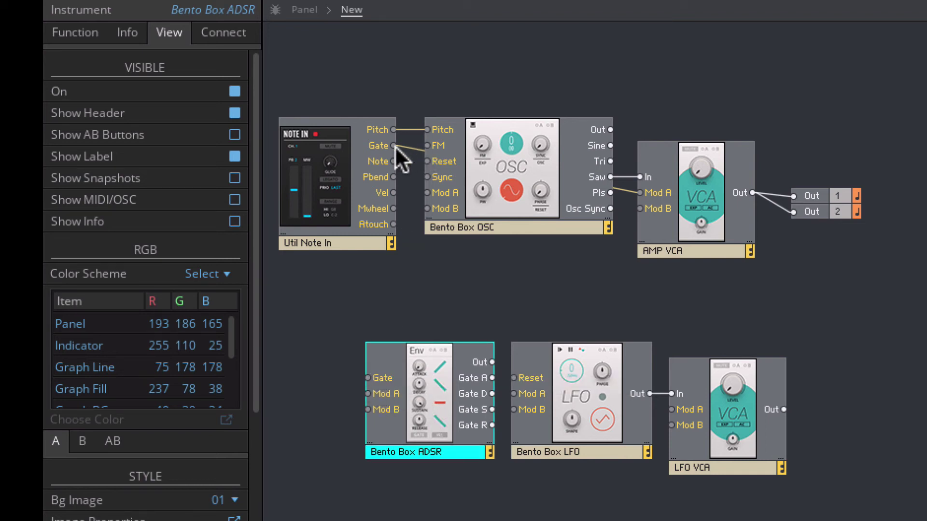
drag(391, 144, 373, 377)
drag(433, 385, 397, 393)
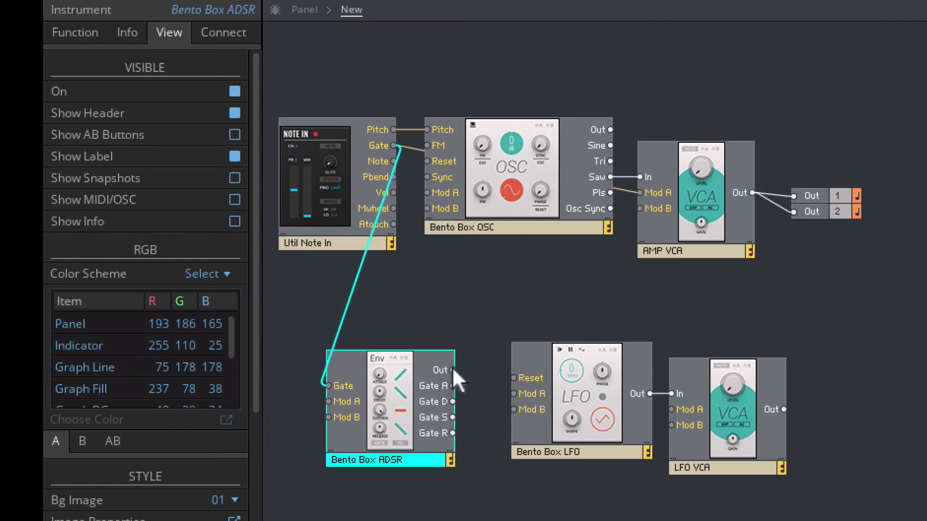
Connect the ADSR's Out to the LFO VCA's Mod A input and the LFO VCA's Out to the oscillator's Mod A input
drag(489, 383, 687, 403)
click(722, 414)
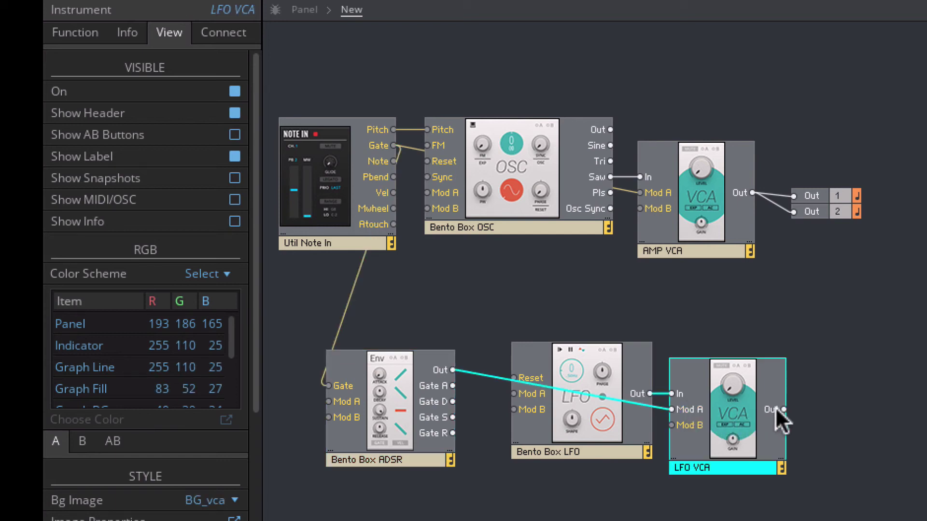
drag(783, 408, 430, 191)
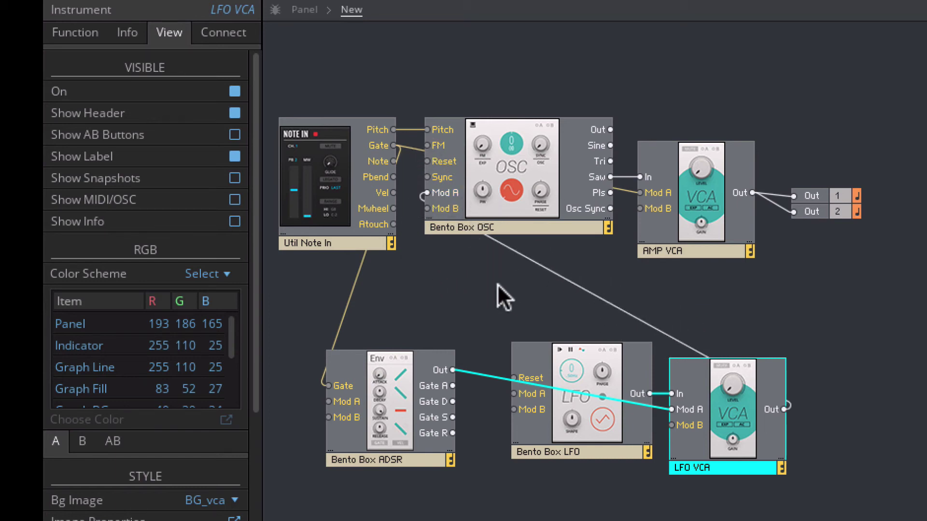
Show the ensemble's panel view, enable Mod A on the oscillator and raise its Mod A frequency amount slightly
click(498, 284)
click(305, 10)
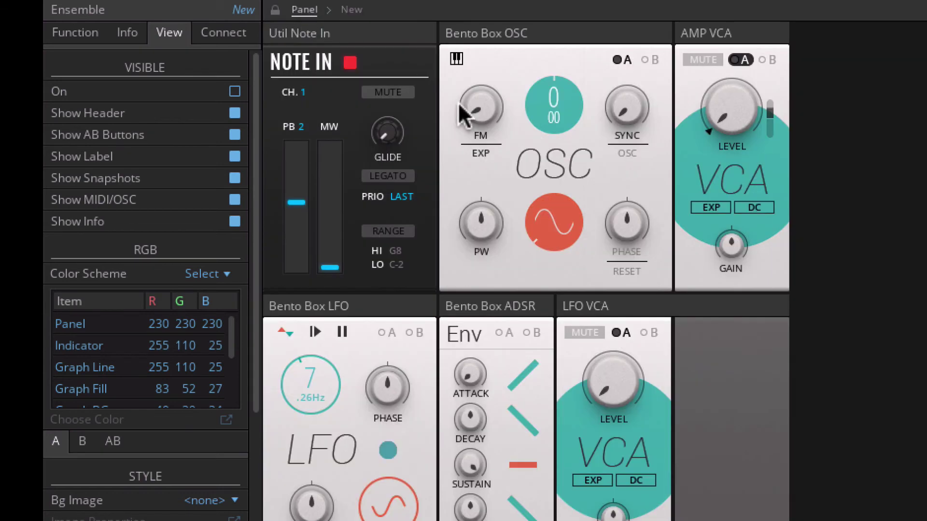
click(622, 57)
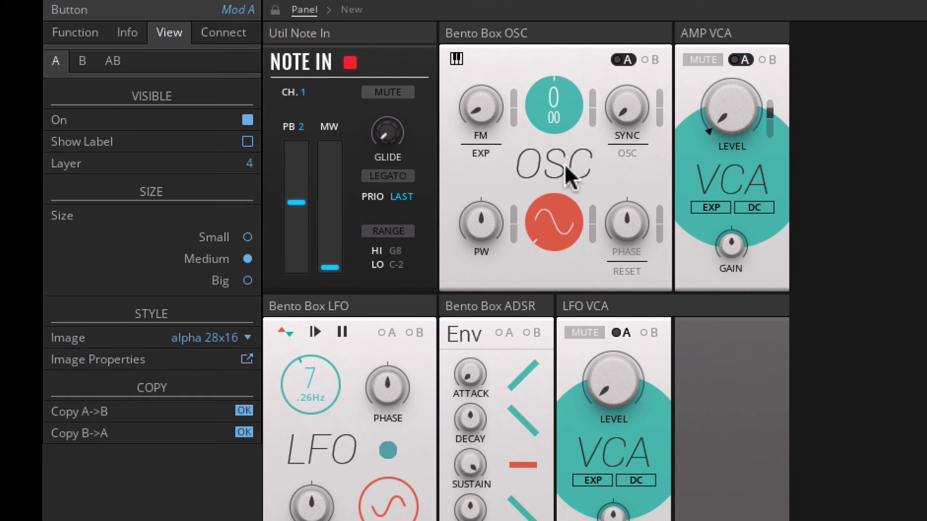
click(591, 97)
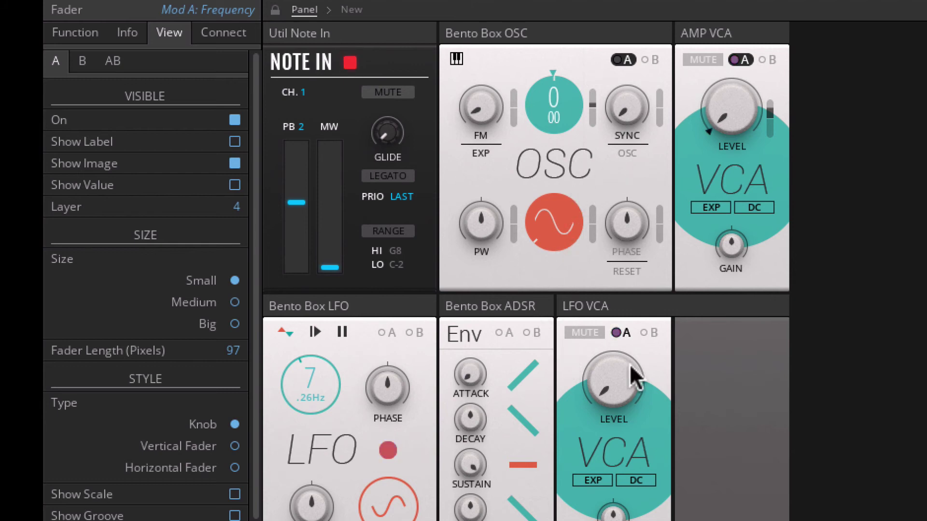
Enable Mod A on the LFO VCA and raise its Mod A level amount
mouse_move(595, 399)
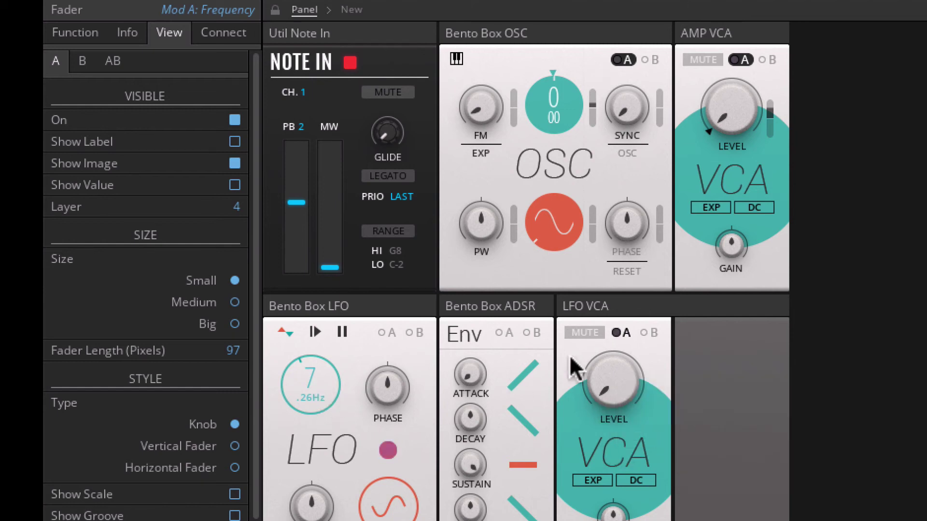
click(625, 330)
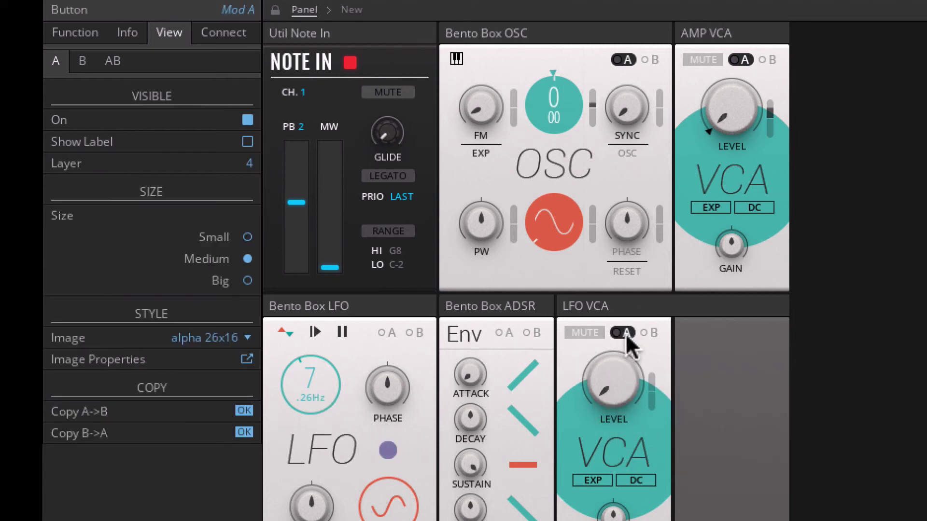
click(653, 386)
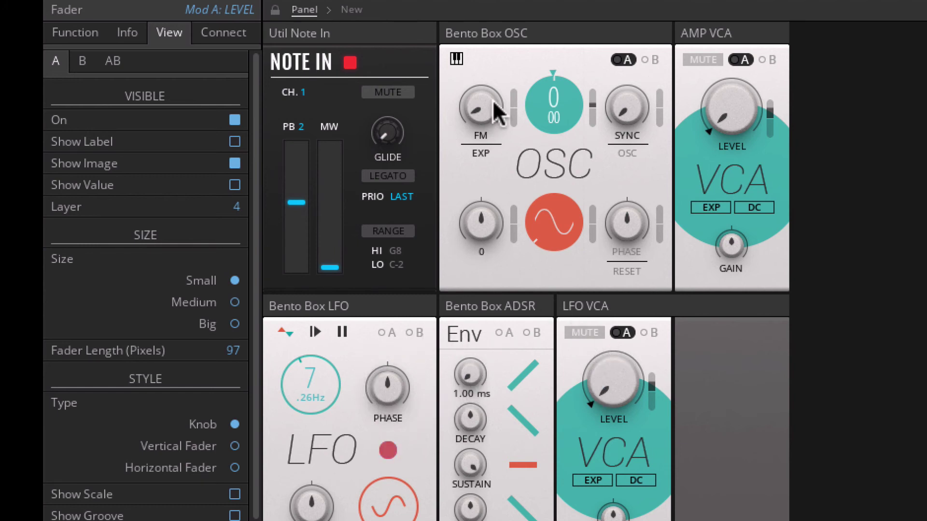
Lengthen the ADSR's Attack considerably and increase the oscillator's Mod A frequency amount a little more
mouse_move(497, 111)
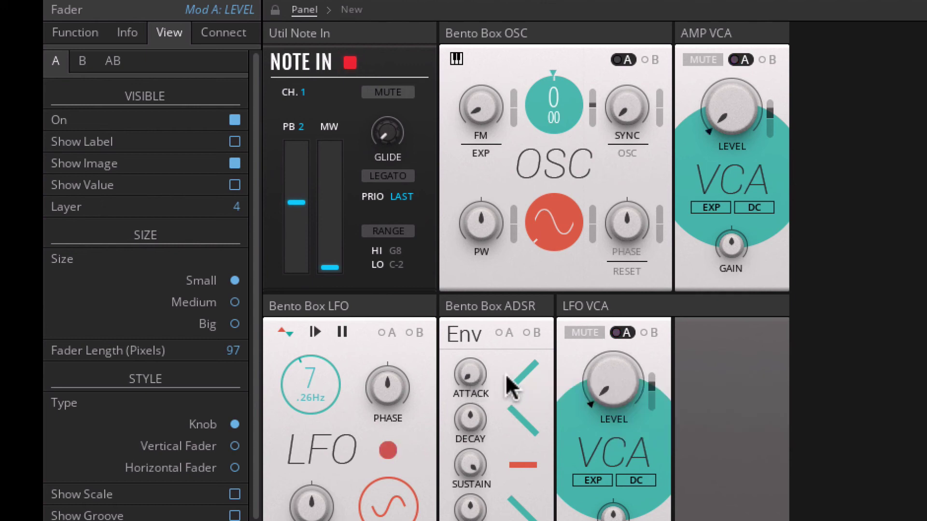
click(468, 377)
drag(467, 381, 469, 189)
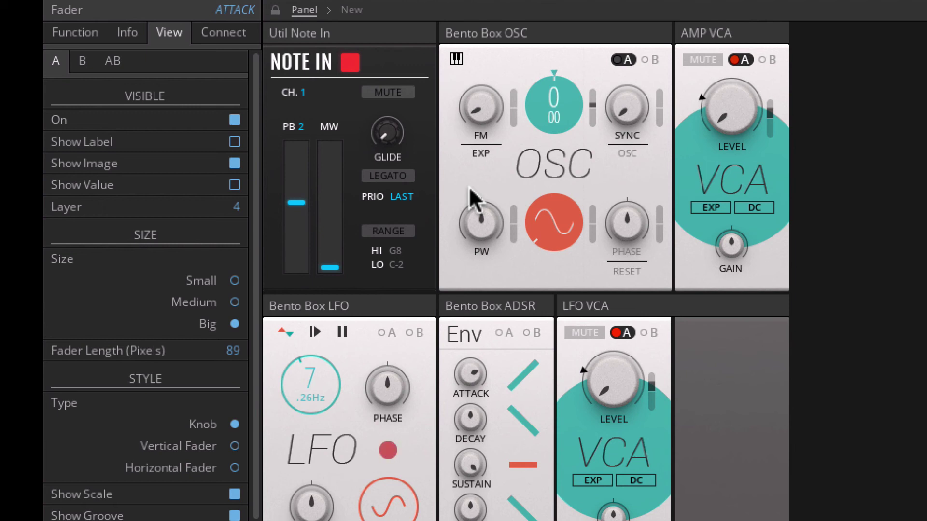
click(593, 100)
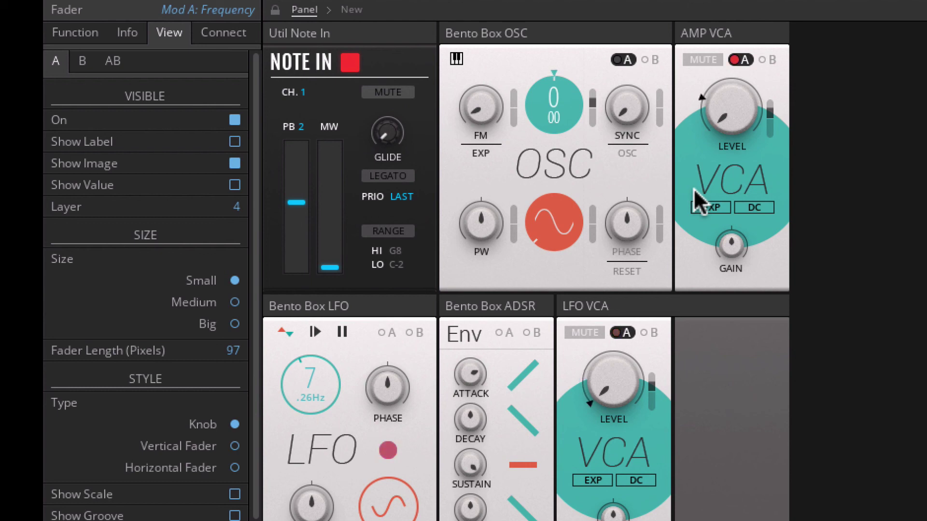
Shorten the ADSR's Attack to about the middle of its range, and lengthen it again for a slow vibrato fade-in
click(471, 376)
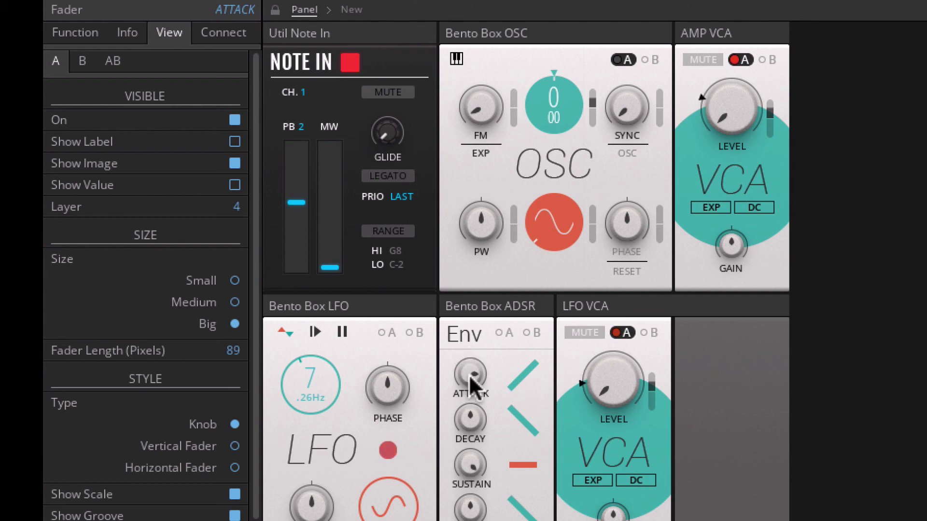
drag(471, 395, 474, 450)
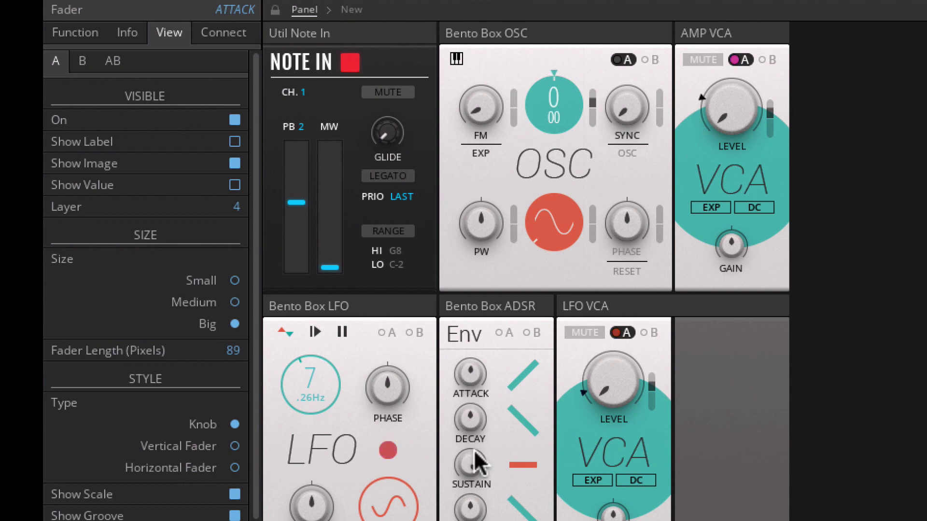
drag(470, 371, 474, 310)
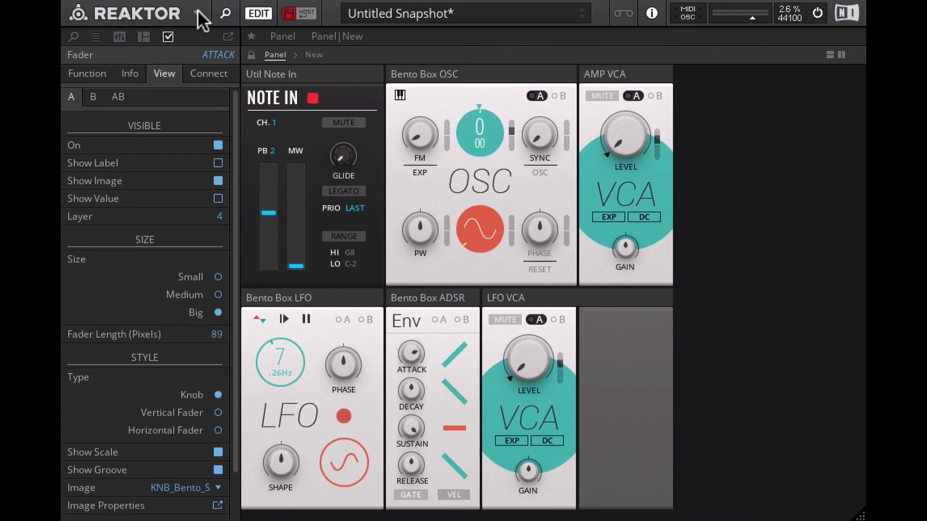
Save the ensemble in the Ensembles folder as "RR Fade in Vibrato"
click(197, 14)
mouse_move(207, 35)
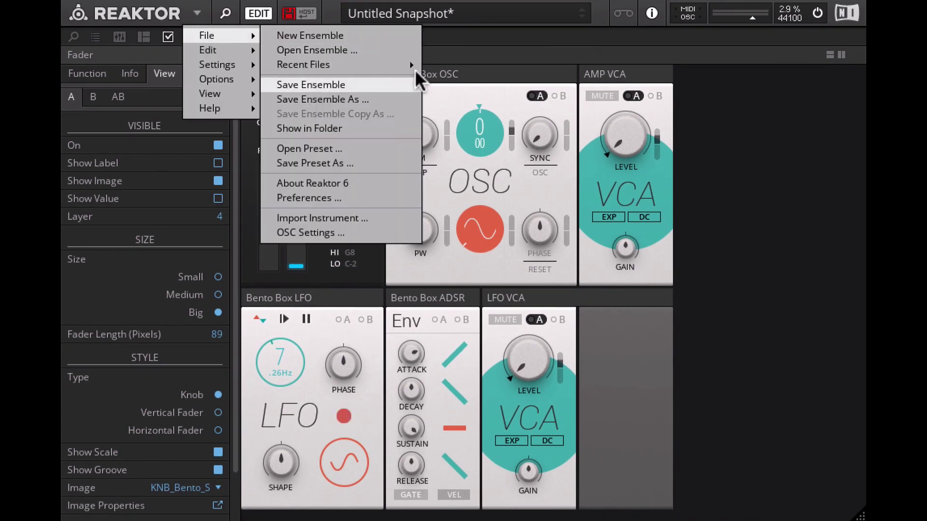
click(319, 86)
text(RR )
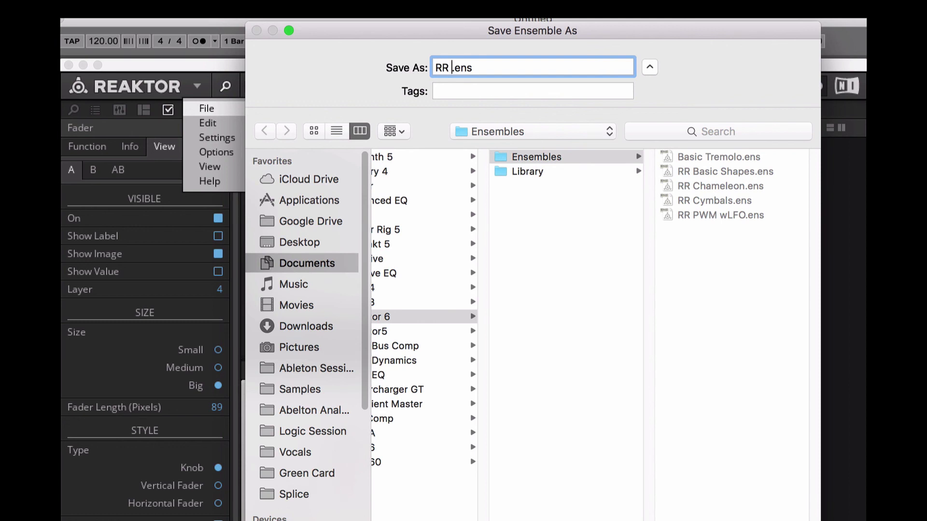
text(Fade in B)
key(BackSpace)
text(Vibrato)
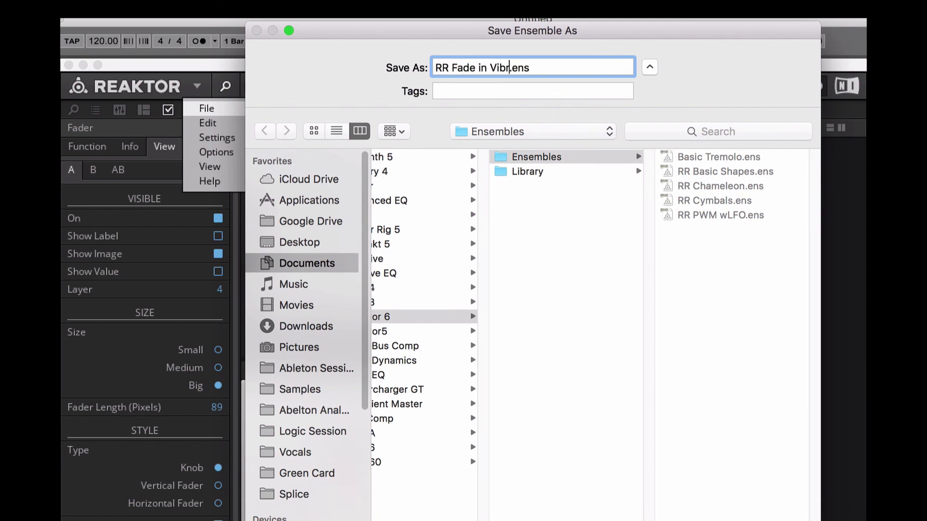
key(Return)
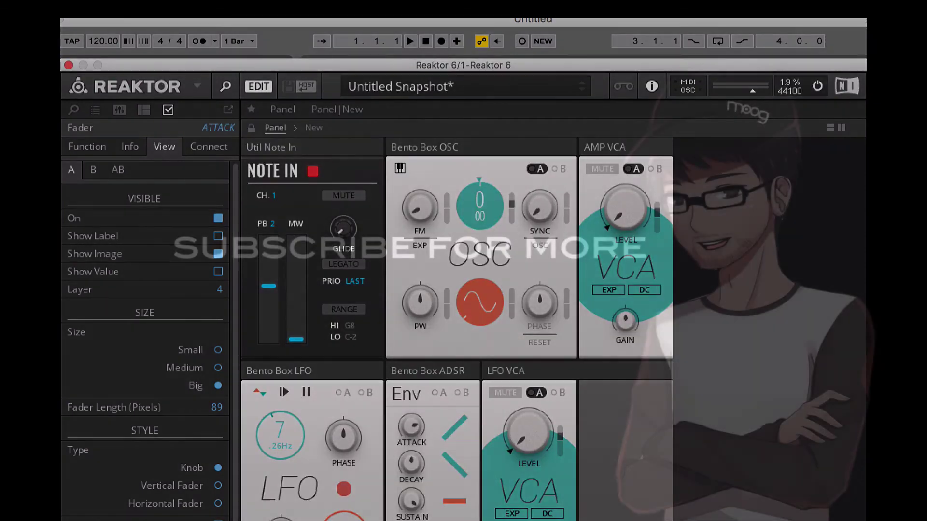